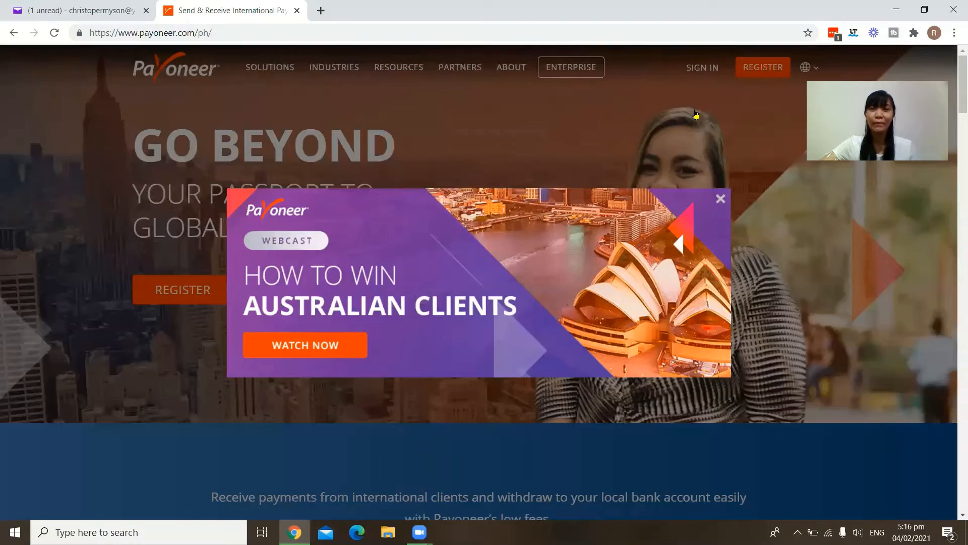
# Close the webcast promotion pop-up on the Payoneer home page
pyautogui.click(727, 190)
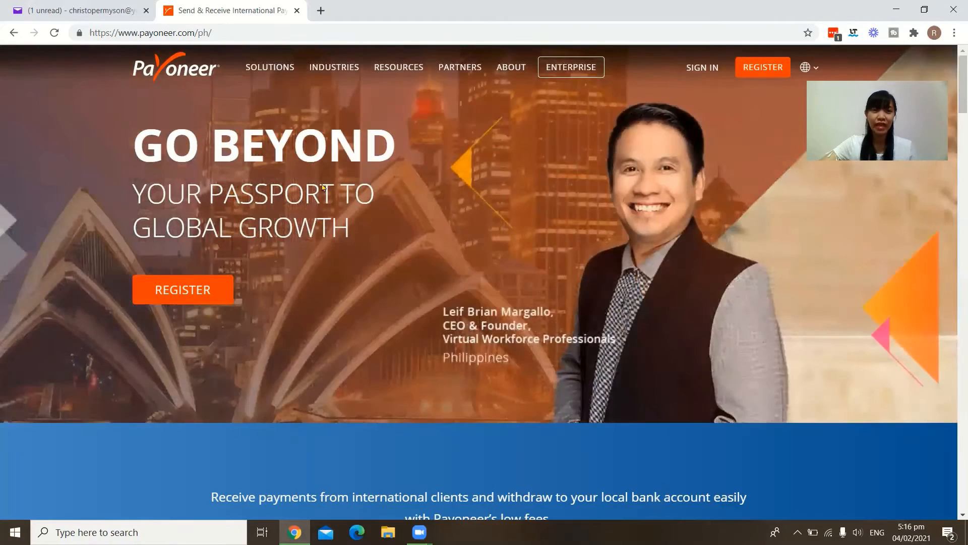
# Start registering and set 'I am a' to Freelancer or Online Professional
pyautogui.click(763, 72)
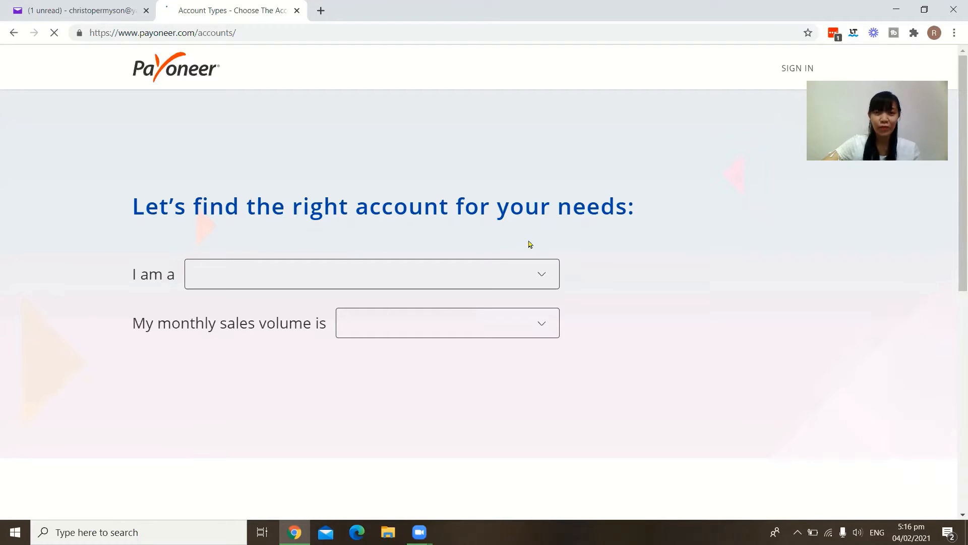
pyautogui.click(543, 274)
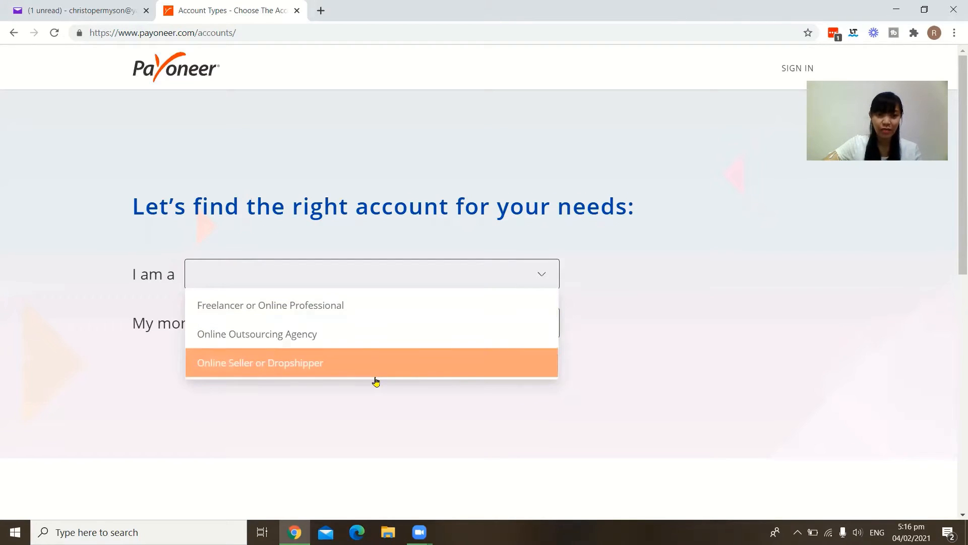
pyautogui.click(364, 309)
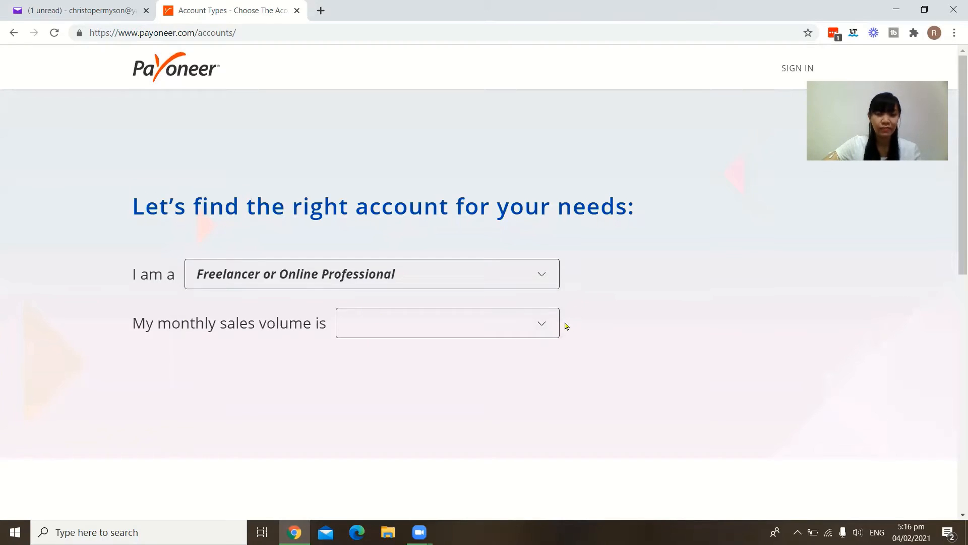
pyautogui.click(547, 329)
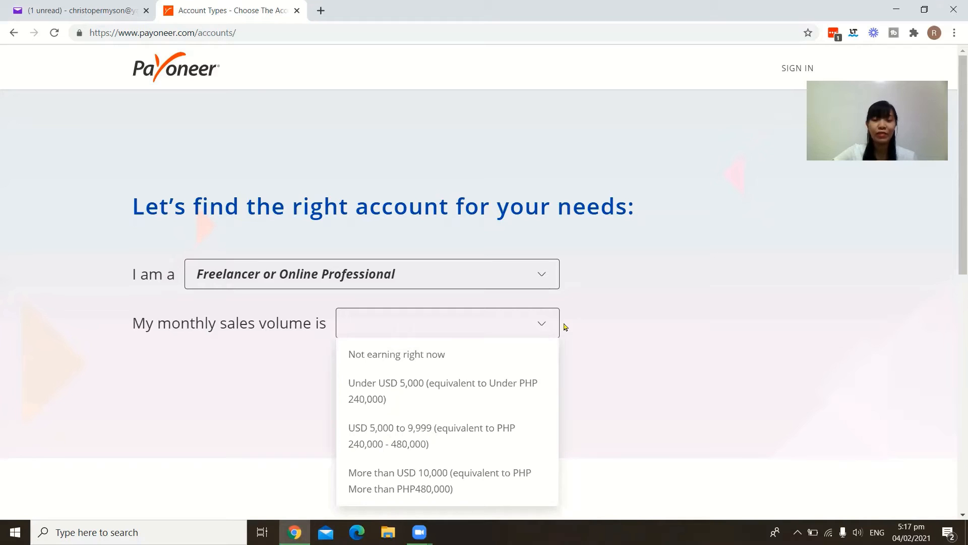
# Choose 'Not earning right now' as monthly sales volume and register on the Freelancer card
pyautogui.click(462, 360)
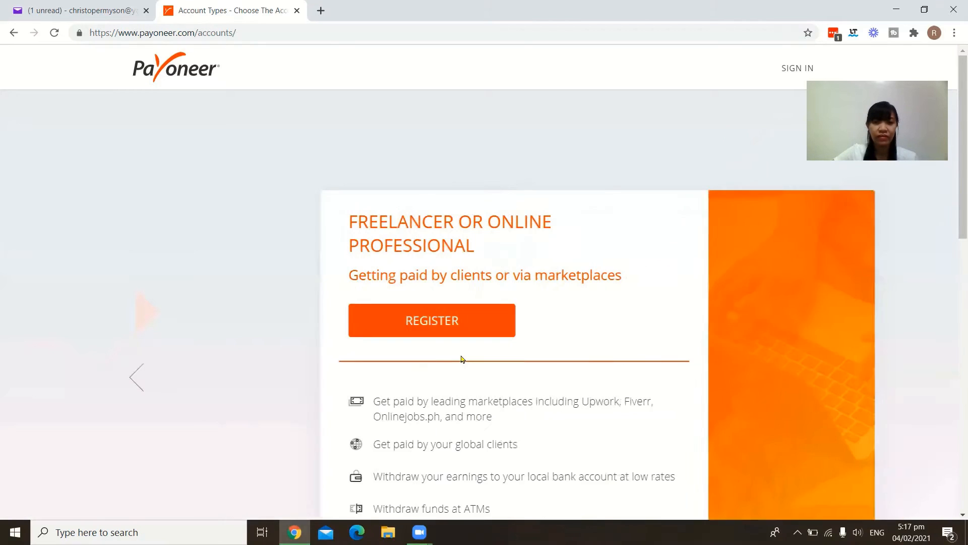
pyautogui.moveTo(954, 170); pyautogui.dragTo(955, 220)
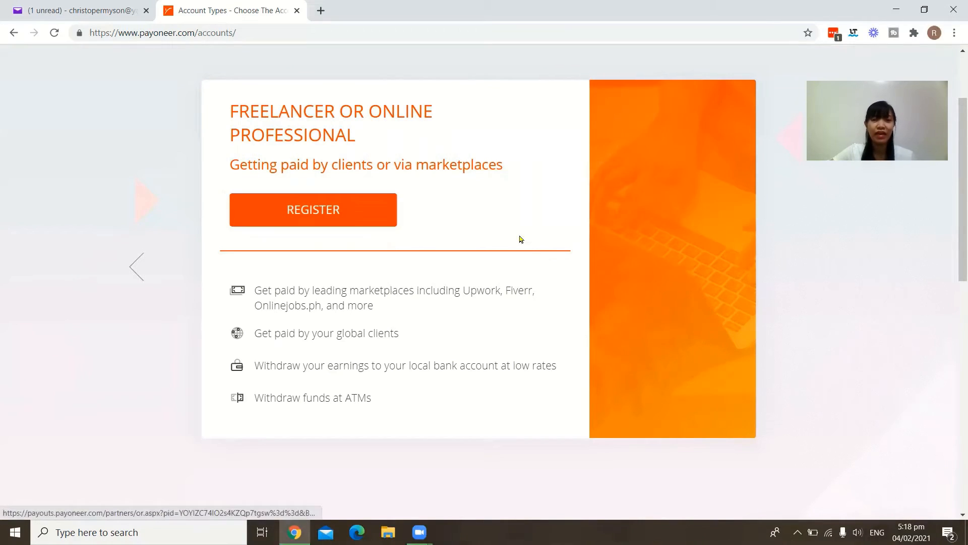
pyautogui.click(328, 218)
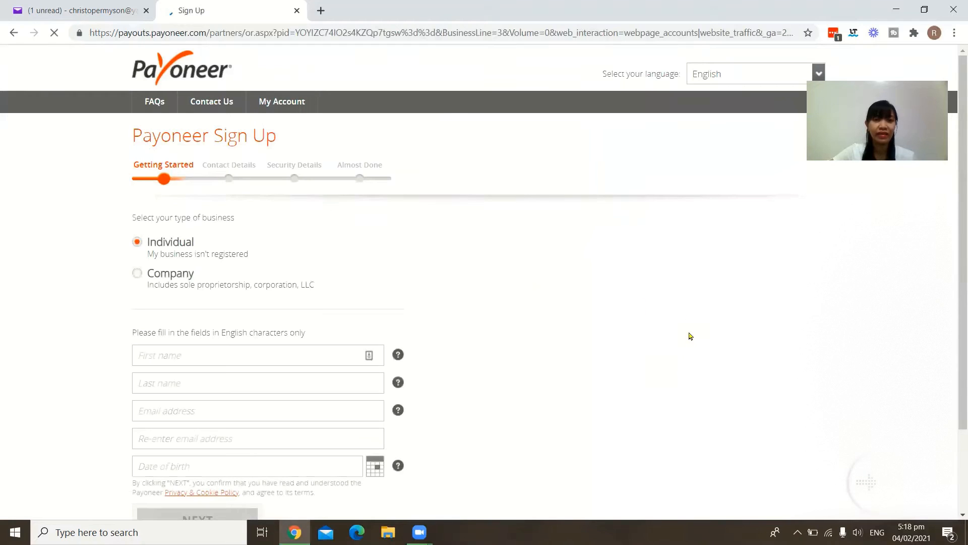
# Enter the applicant's first name, last name and e-mail address
pyautogui.scroll(-1, 954, 121)
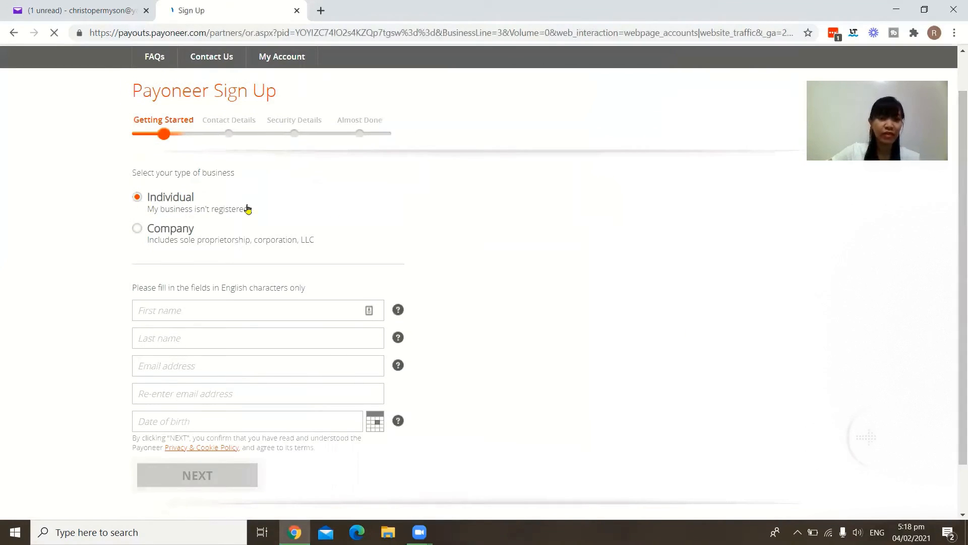
pyautogui.click(299, 305)
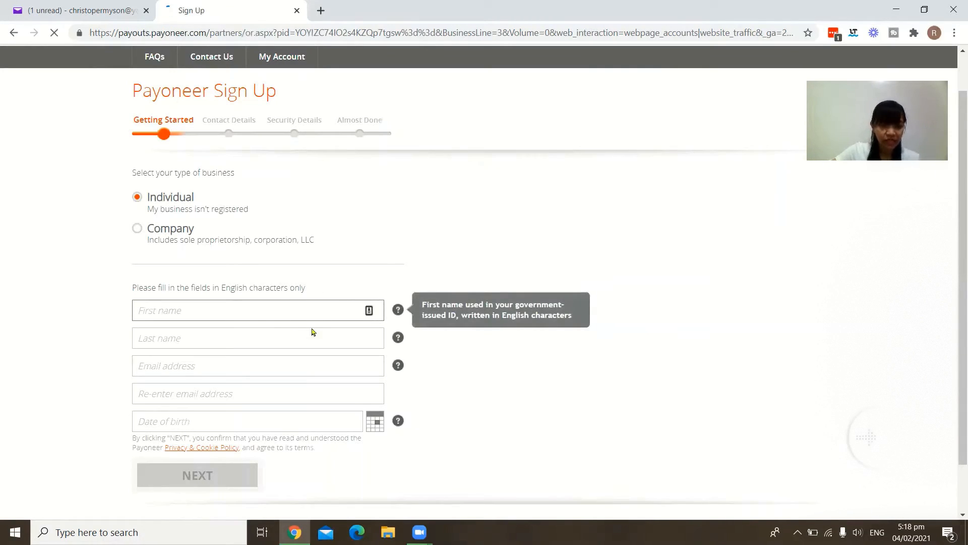
pyautogui.click(302, 343)
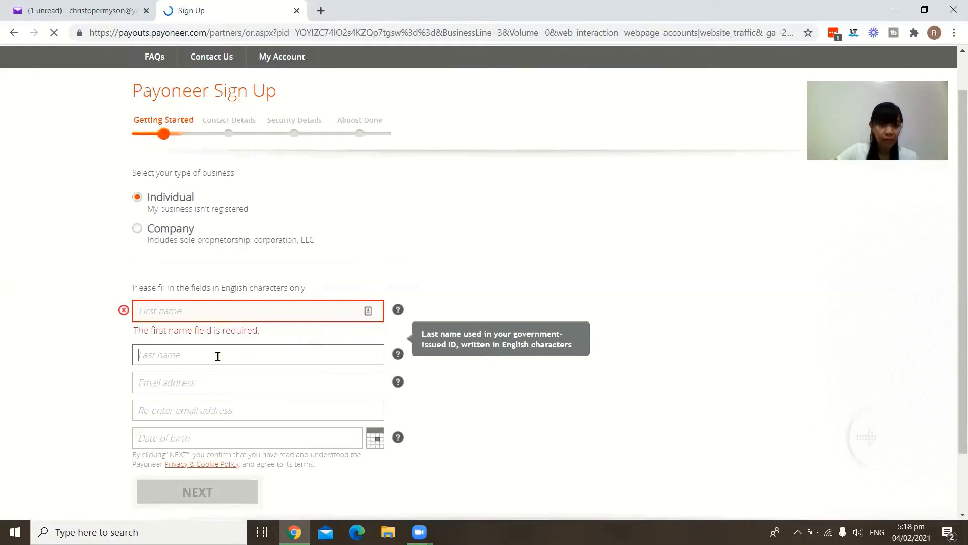
pyautogui.click(224, 384)
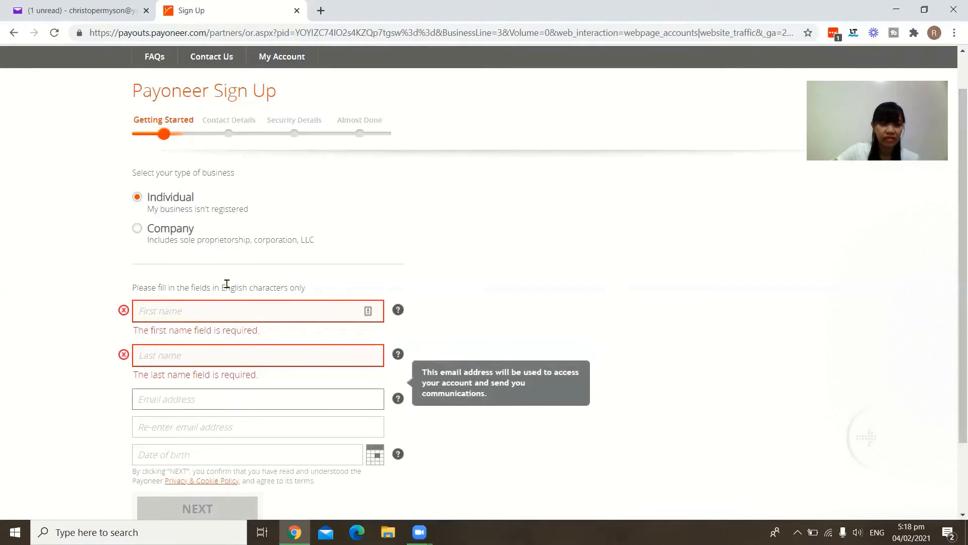
pyautogui.click(225, 305)
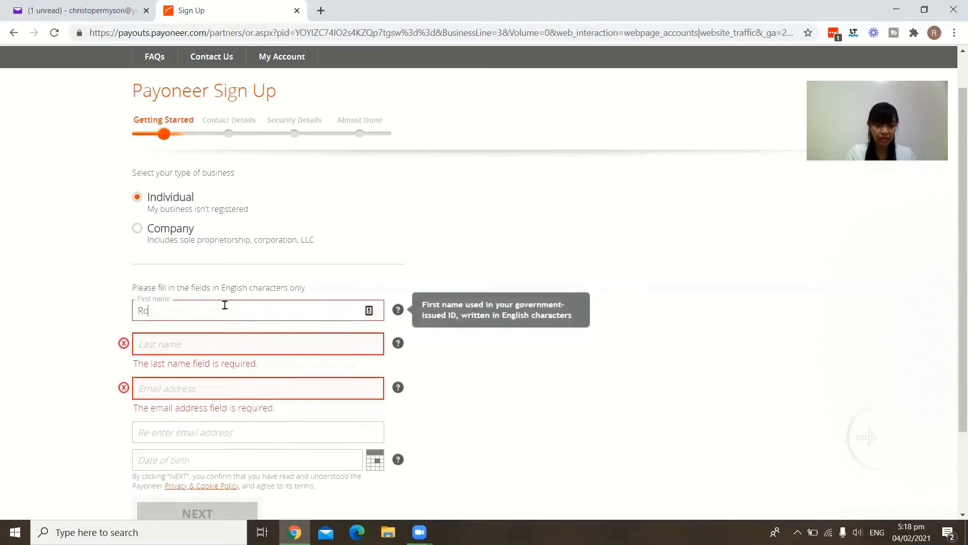
pyautogui.press('Tab')
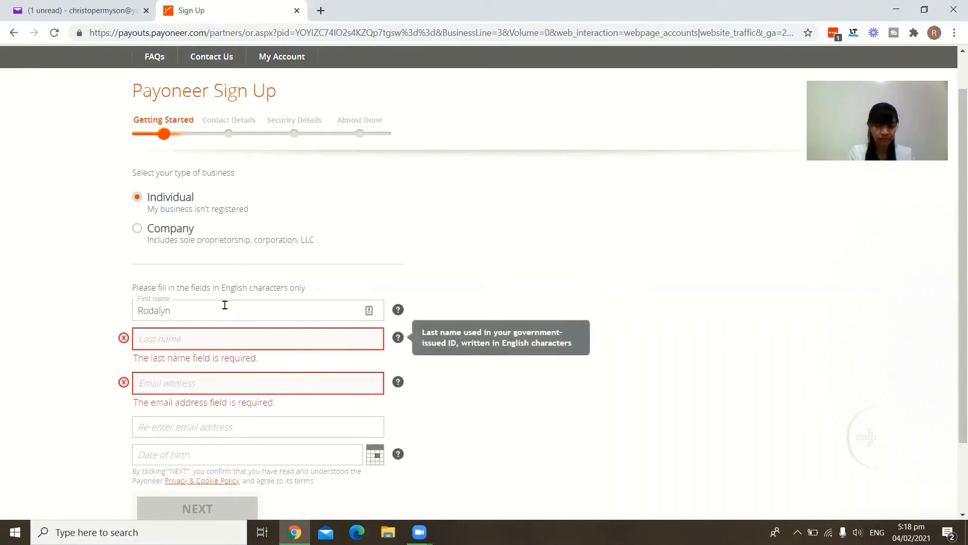
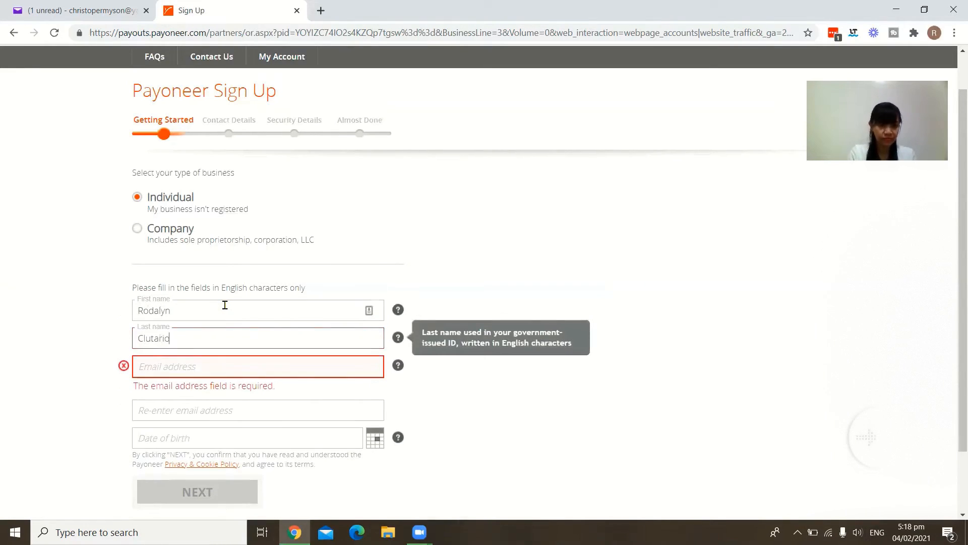
pyautogui.press('Tab')
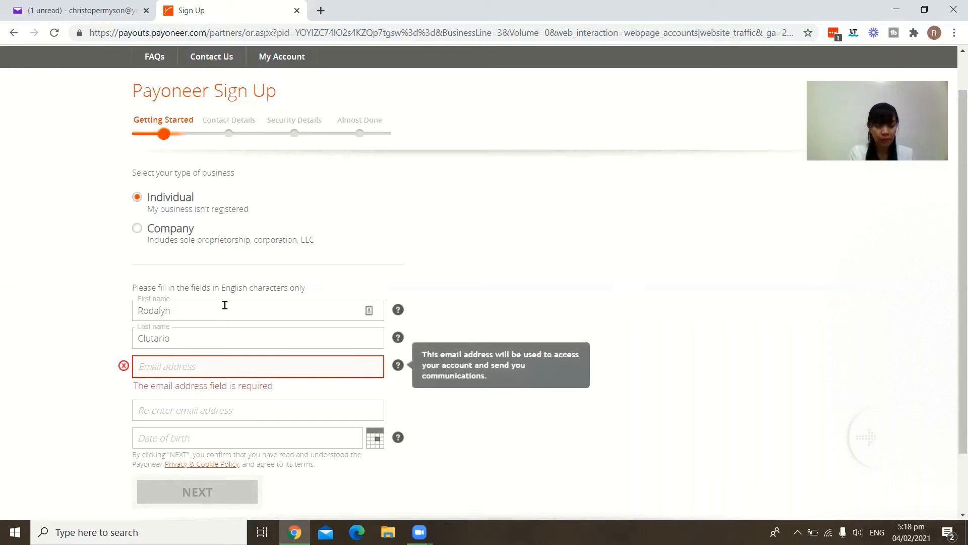
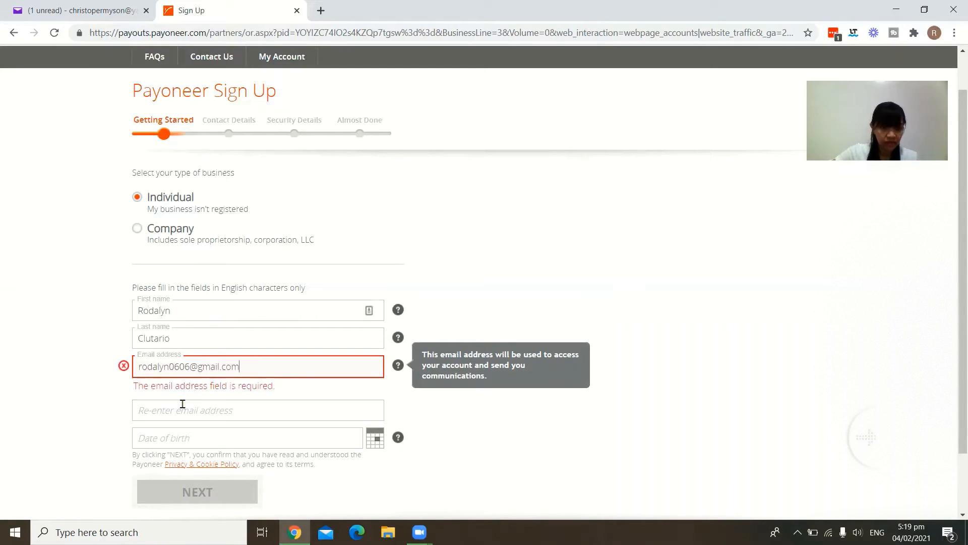
# Paste the e-mail into the confirmation field and set the date of birth to January 6, 2021
pyautogui.tripleClick(285, 365)
pyautogui.hotkey('ctrl', 'c')
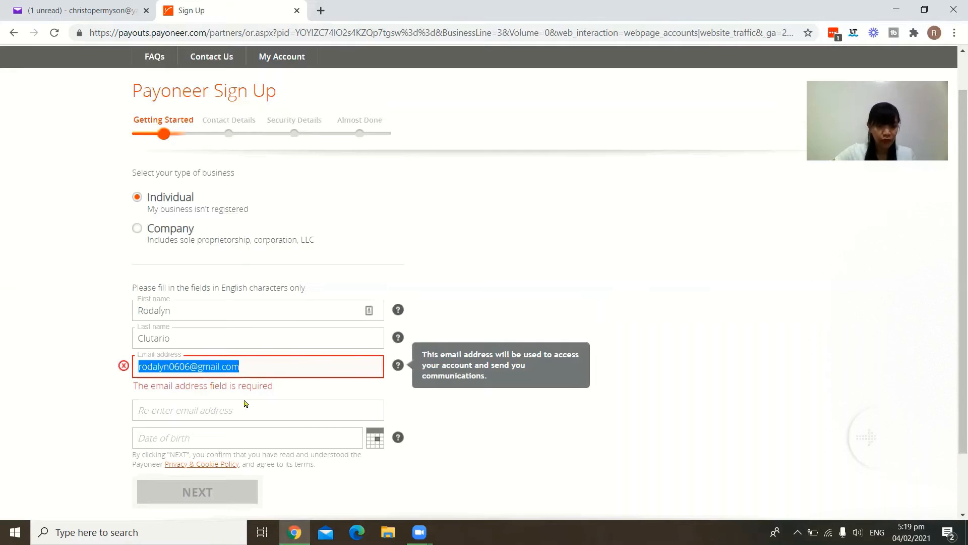
pyautogui.click(235, 410)
pyautogui.hotkey('ctrl', 'v')
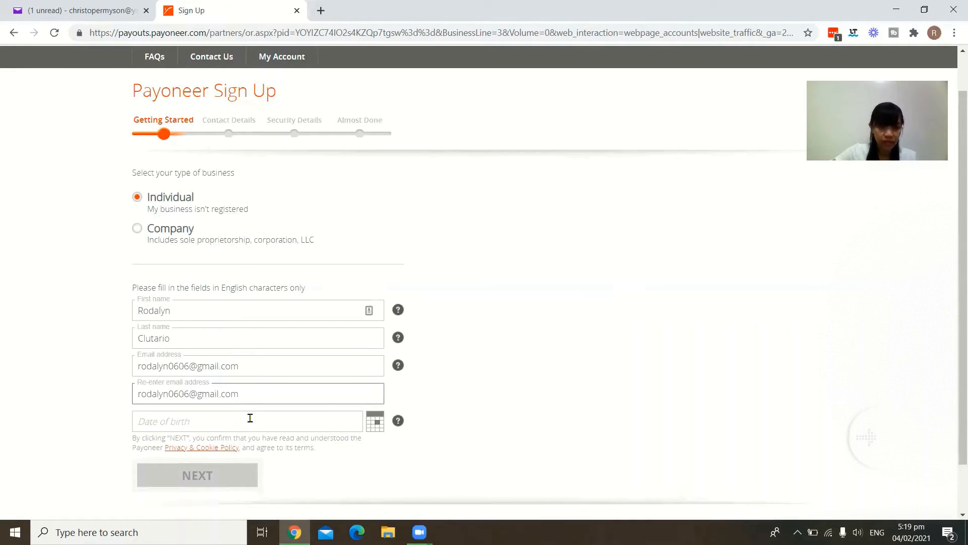
pyautogui.click(250, 420)
pyautogui.click(250, 420)
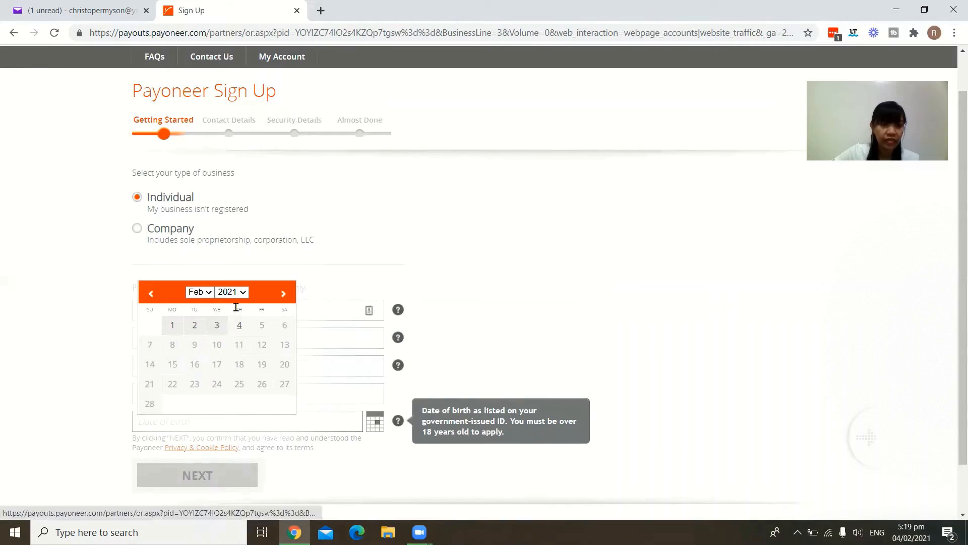
pyautogui.click(207, 294)
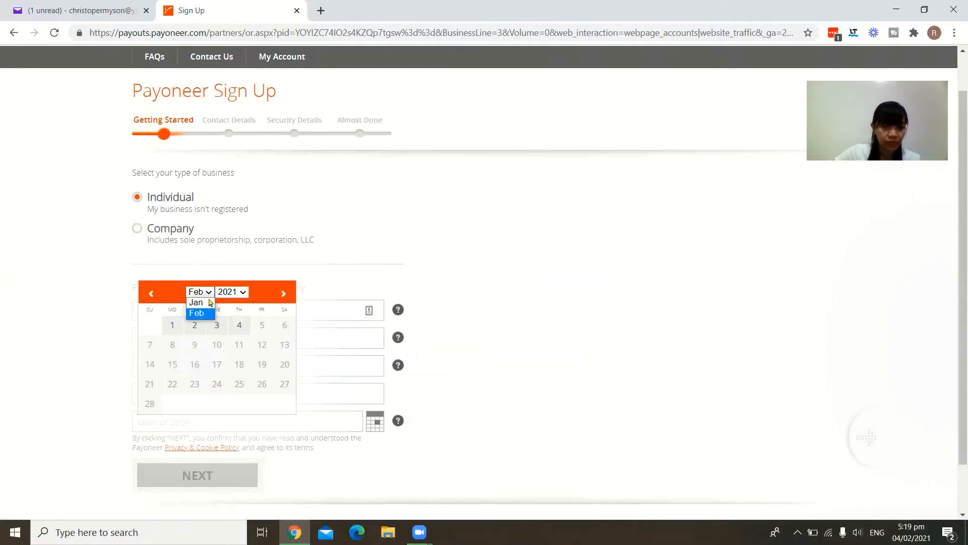
pyautogui.click(197, 302)
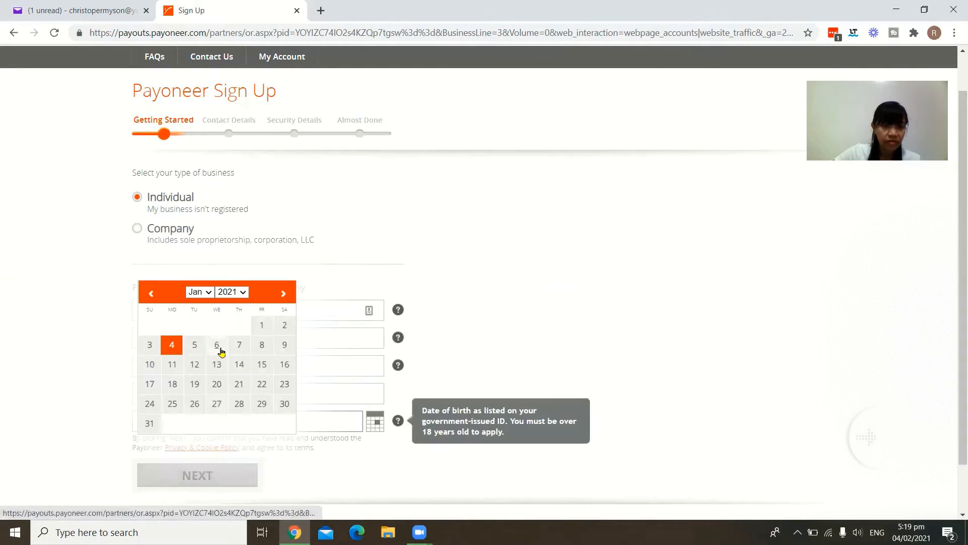
pyautogui.click(221, 350)
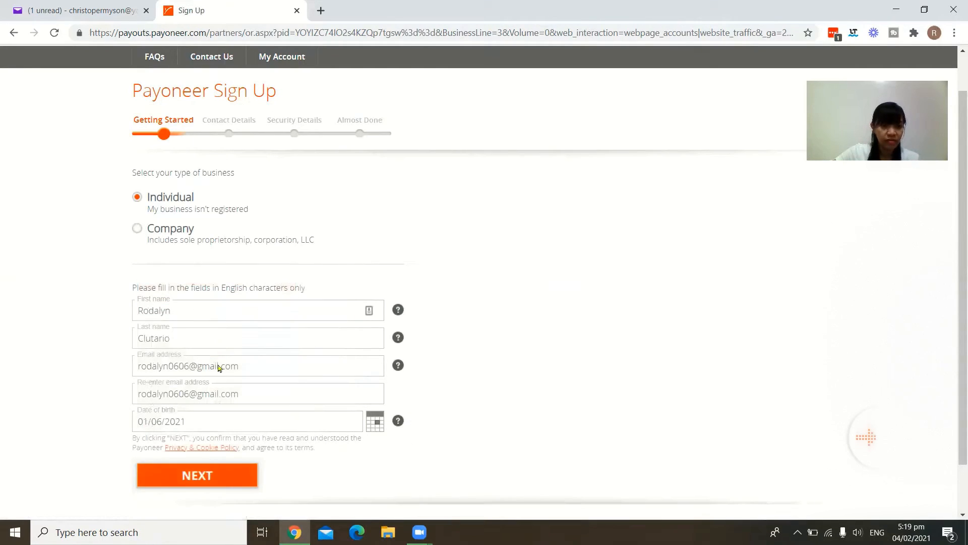
pyautogui.scroll(-1, 371, 433)
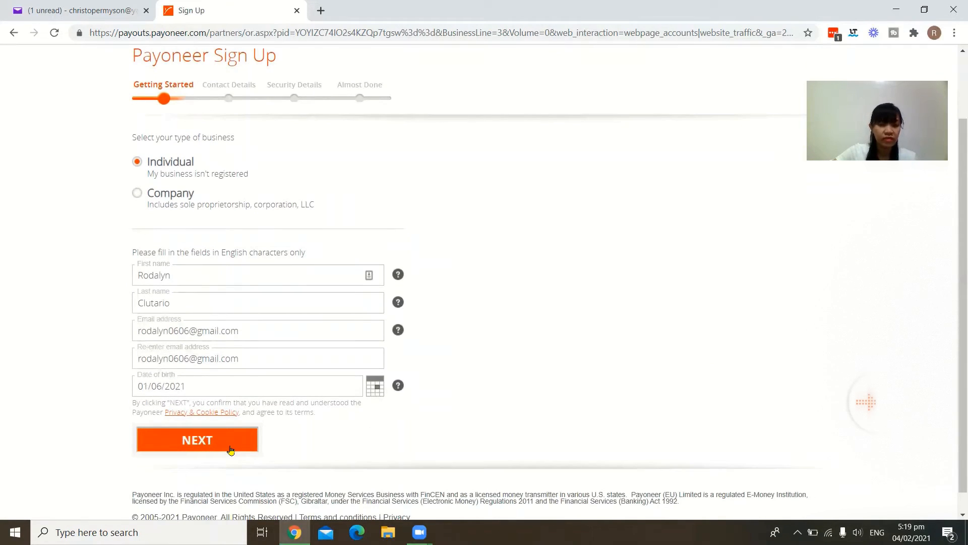
# Submit Getting Started, enter the security code shown, and continue to Contact Details
pyautogui.click(231, 449)
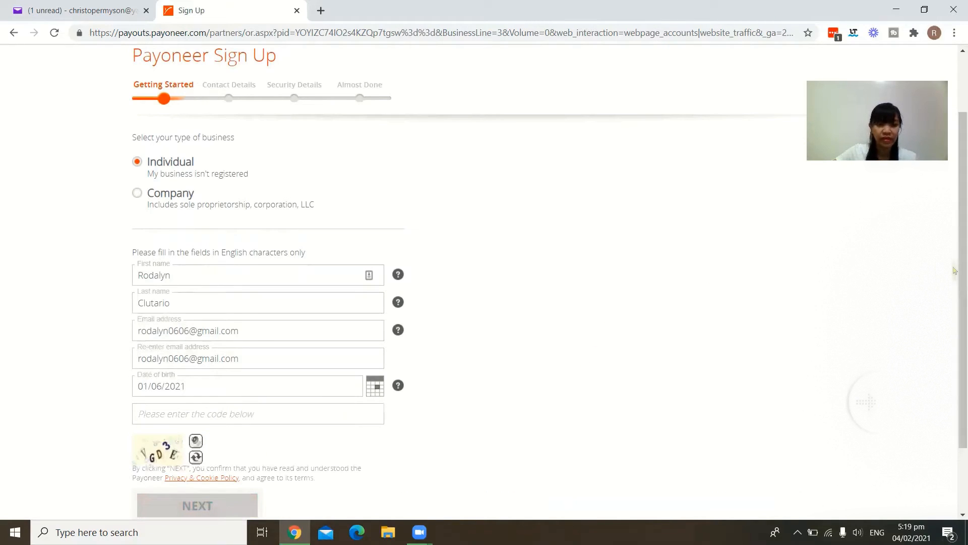
pyautogui.scroll(-3, 954, 257)
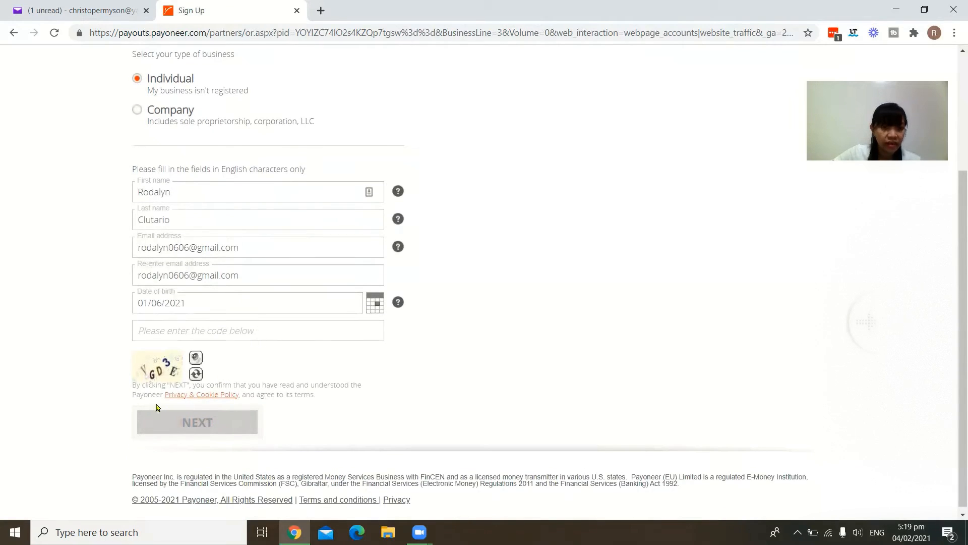
pyautogui.click(262, 332)
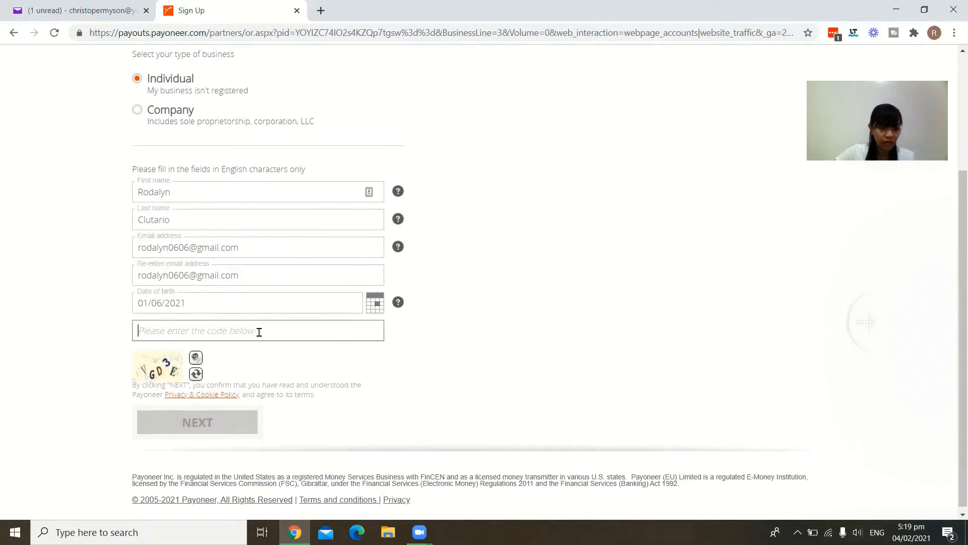
pyautogui.write('VGD3')
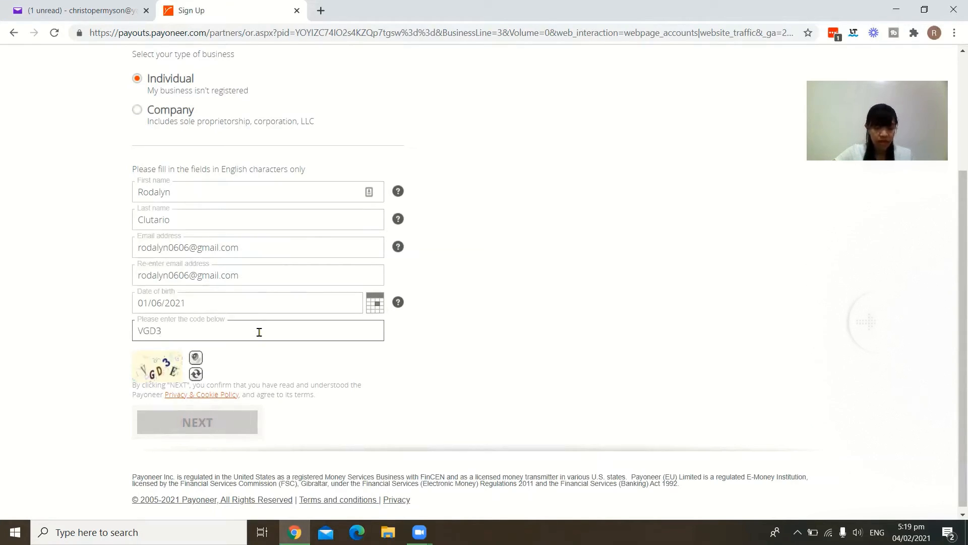
pyautogui.write('E')
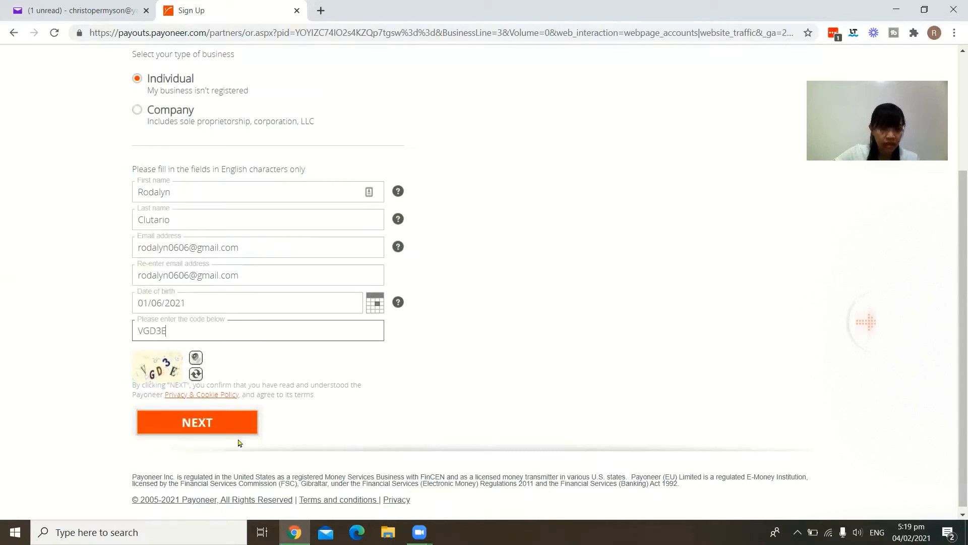
pyautogui.click(226, 424)
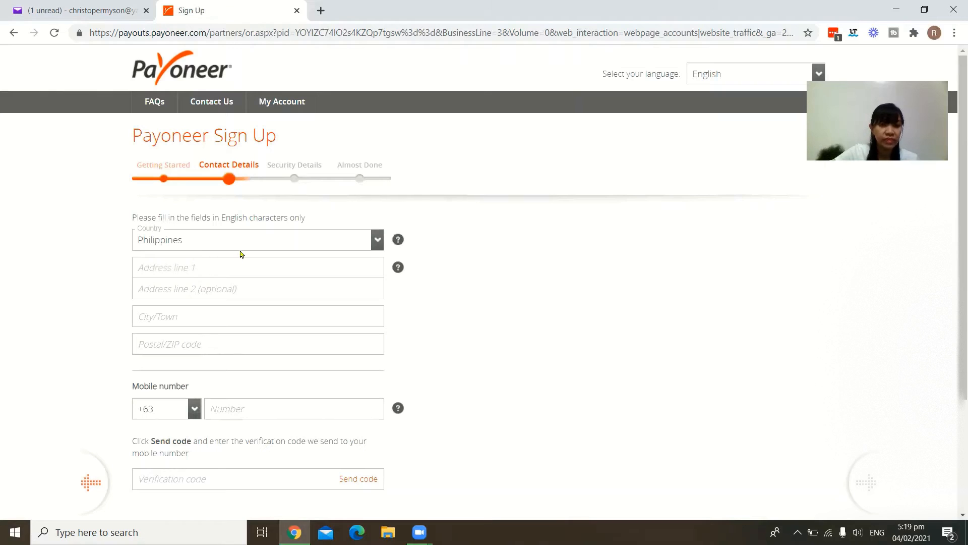
# Enter the first address line and mobile number, then verify the number with the SMS code
pyautogui.click(269, 266)
pyautogui.write('L')
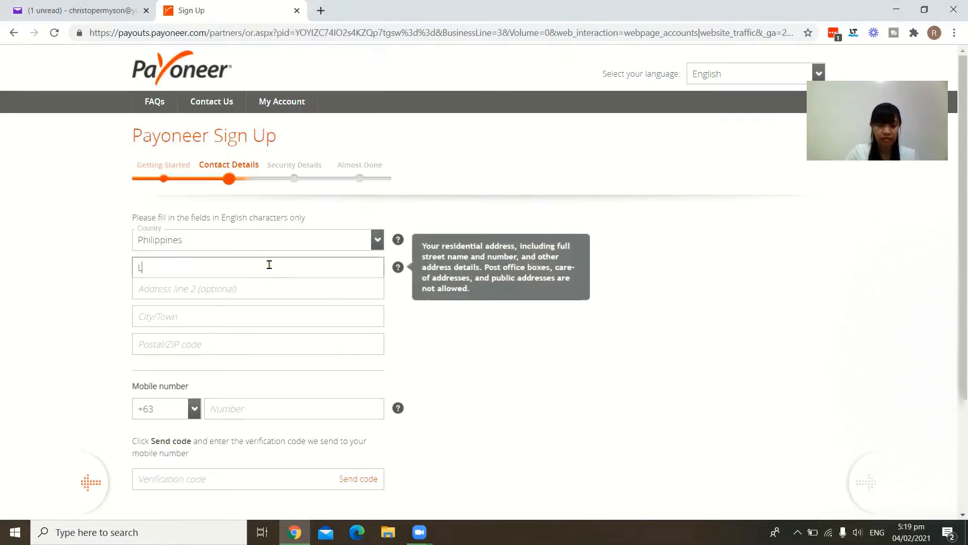
pyautogui.write('omade')
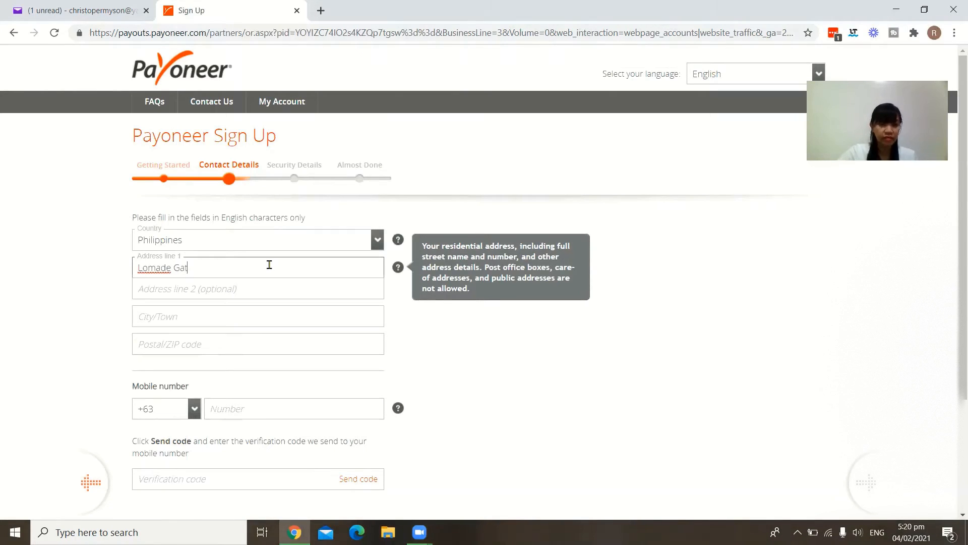
pyautogui.write(' Gato')
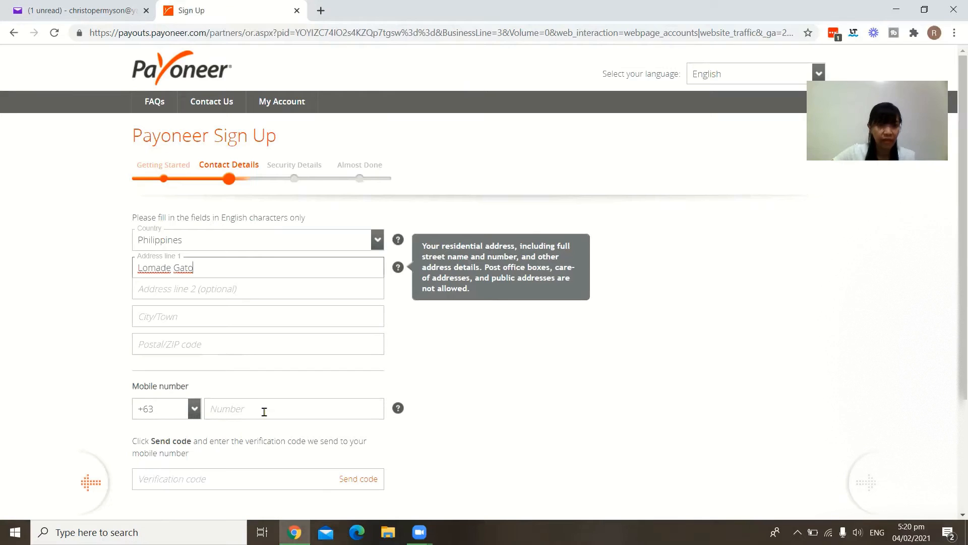
pyautogui.click(282, 407)
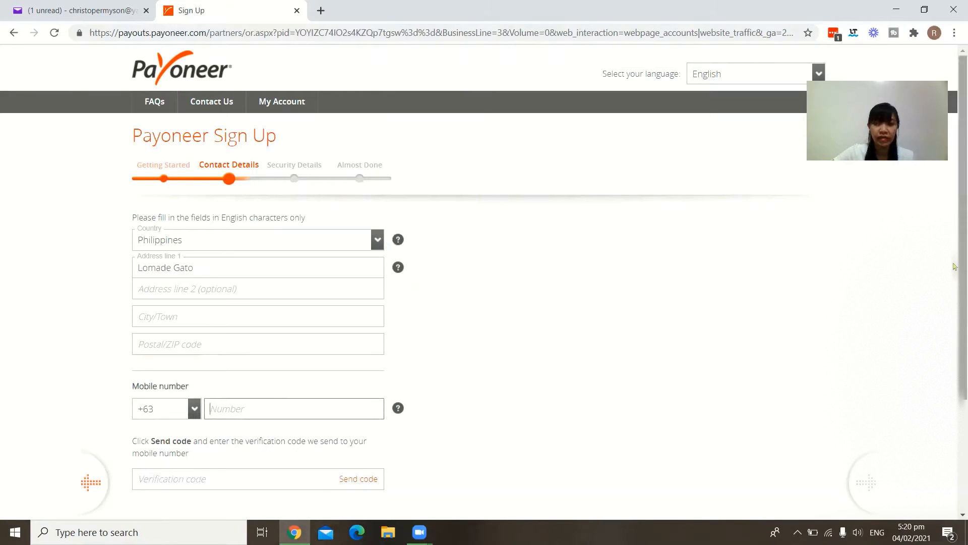
pyautogui.moveTo(960, 272); pyautogui.dragTo(960, 350)
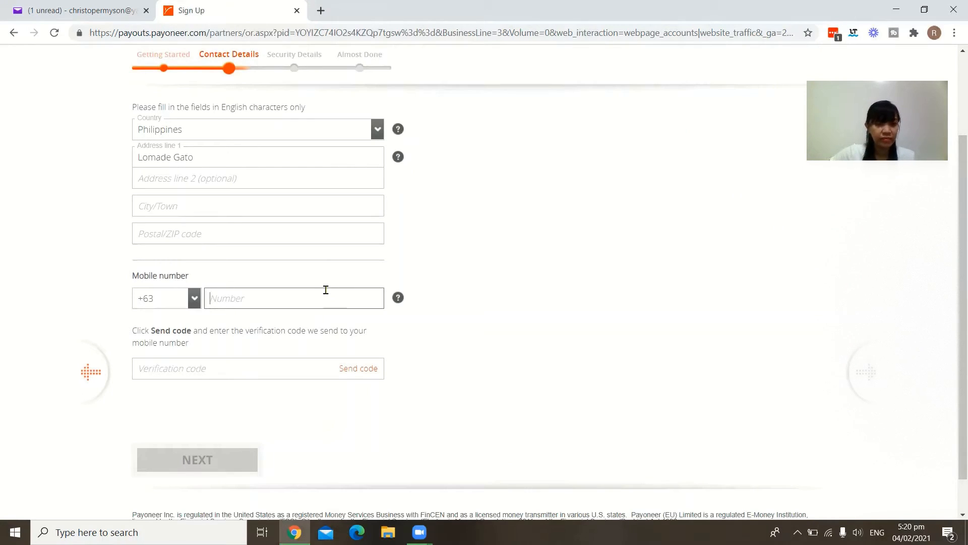
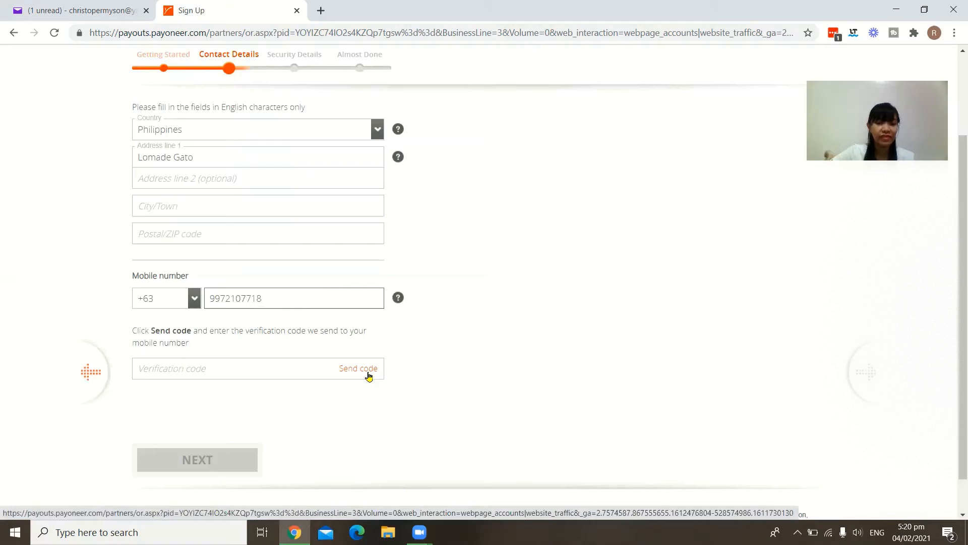
pyautogui.click(369, 376)
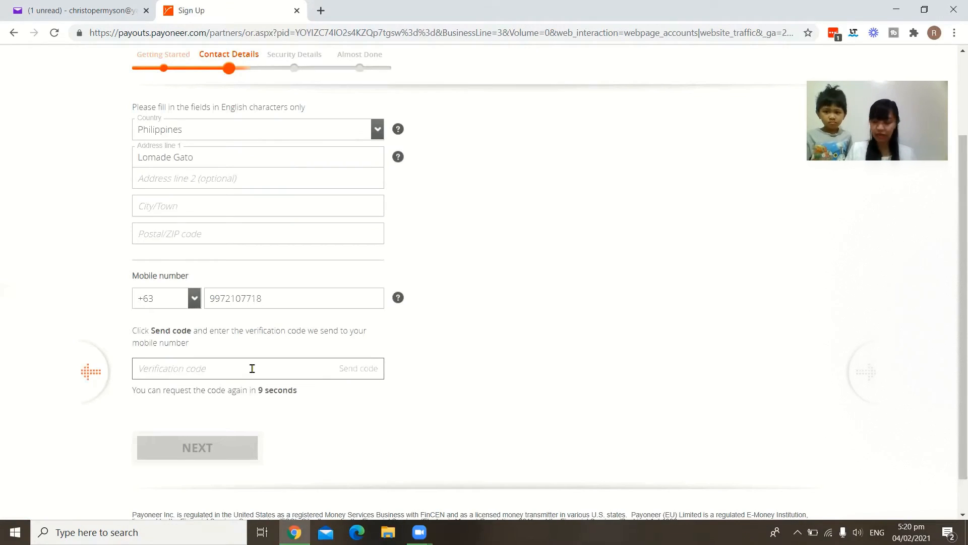
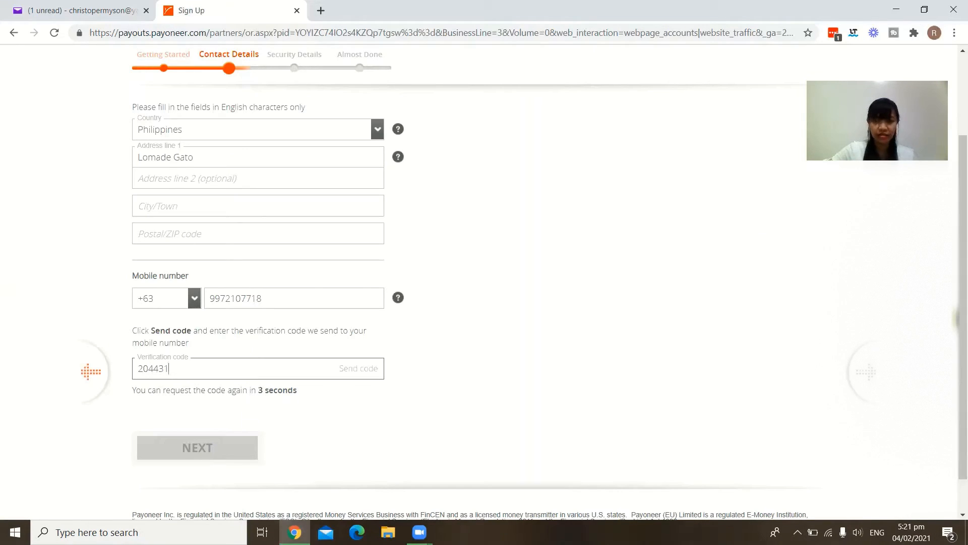
pyautogui.scroll(-1, 955, 323)
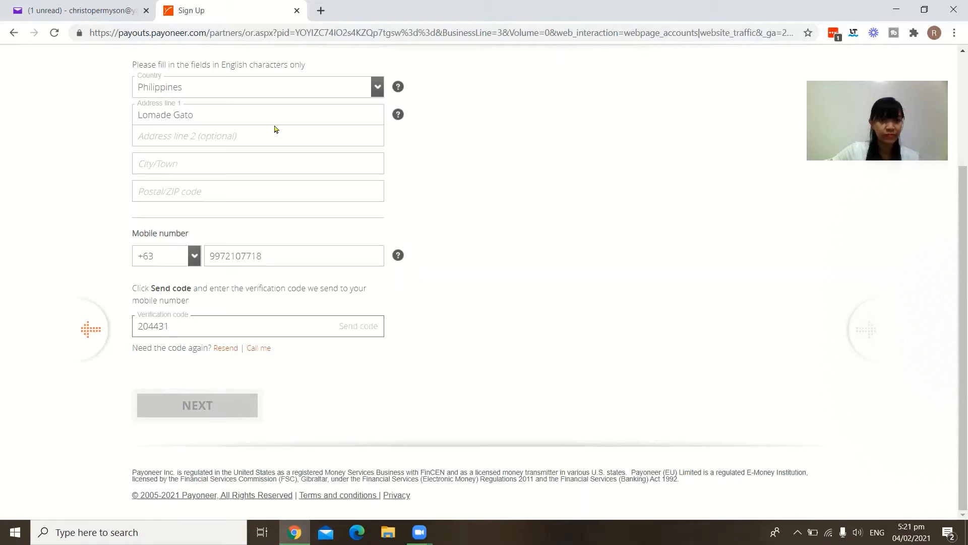
# Fill in the city and postal code, amend the first address line, and submit the contact details
pyautogui.click(235, 165)
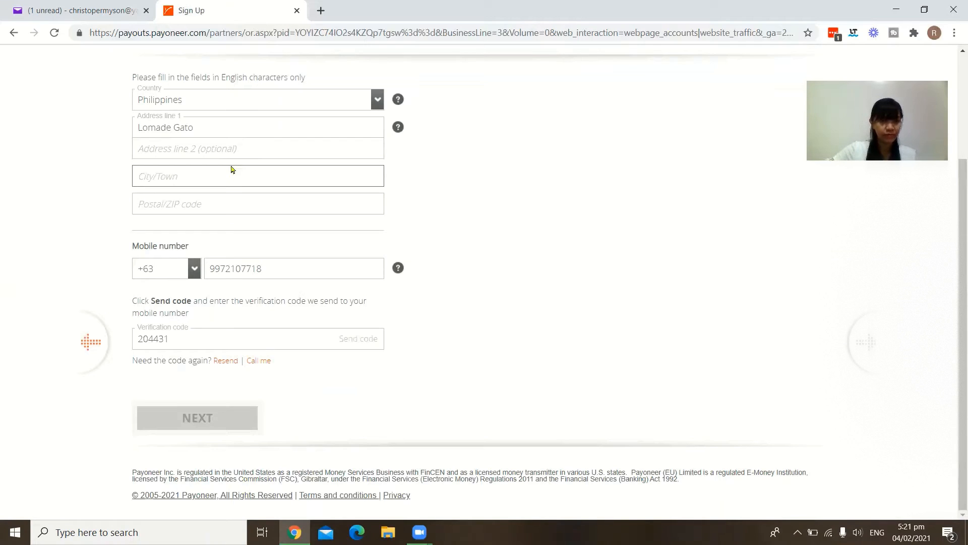
pyautogui.write('LomaDe')
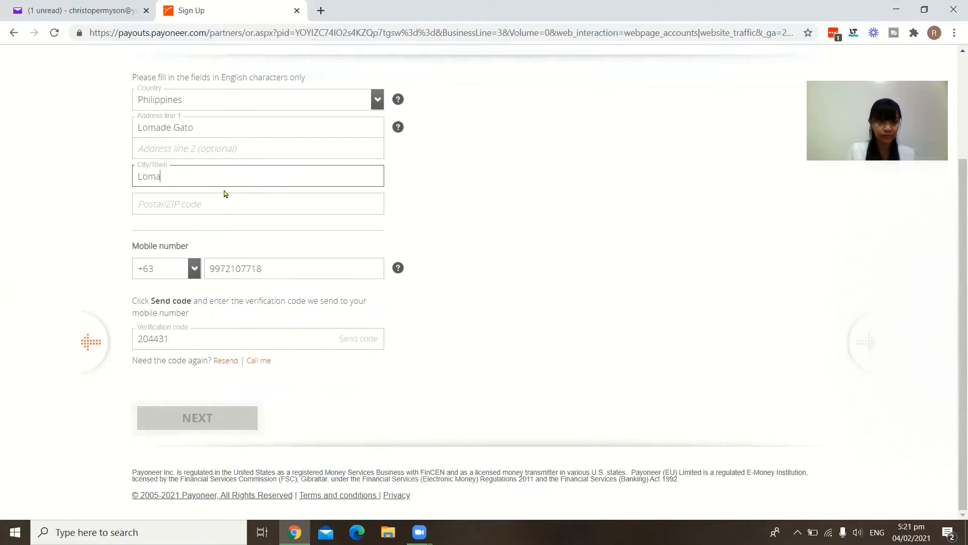
pyautogui.press('BackSpace')
pyautogui.press('BackSpace')
pyautogui.write('De GAto')
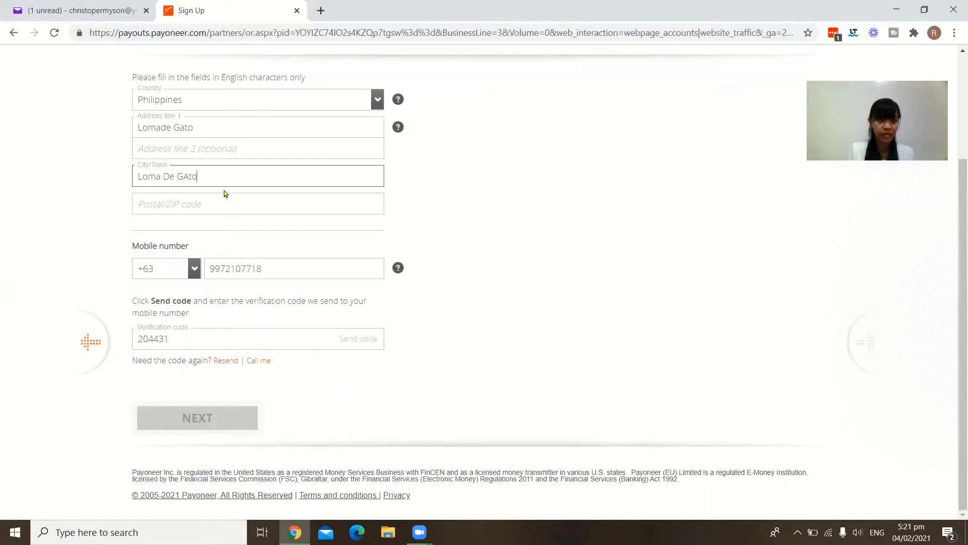
pyautogui.press('BackSpace')
pyautogui.press('BackSpace')
pyautogui.write('ato')
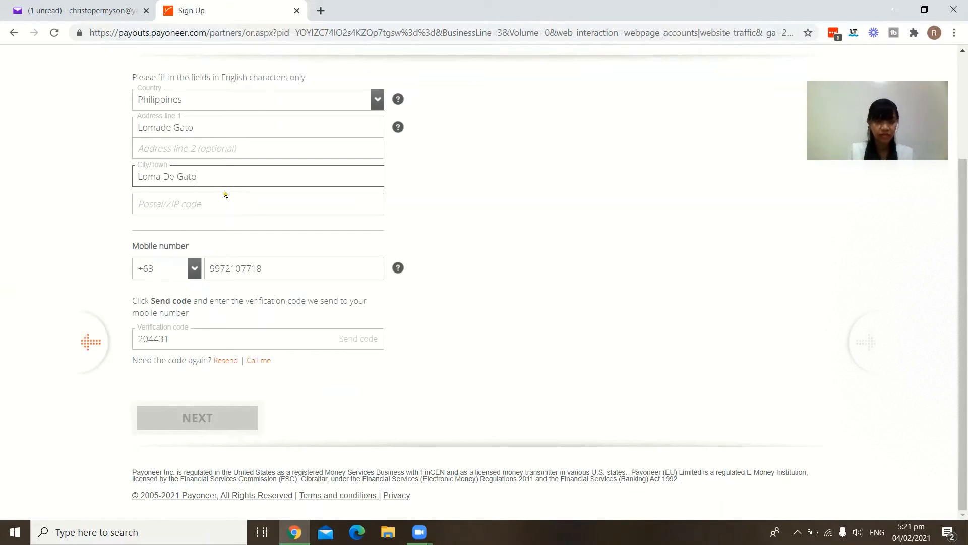
pyautogui.click(276, 205)
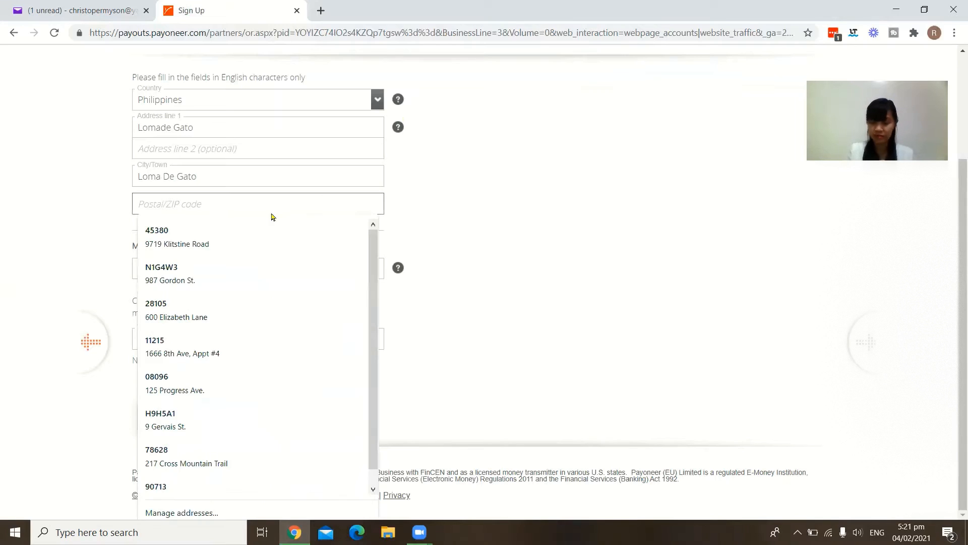
pyautogui.write('3019')
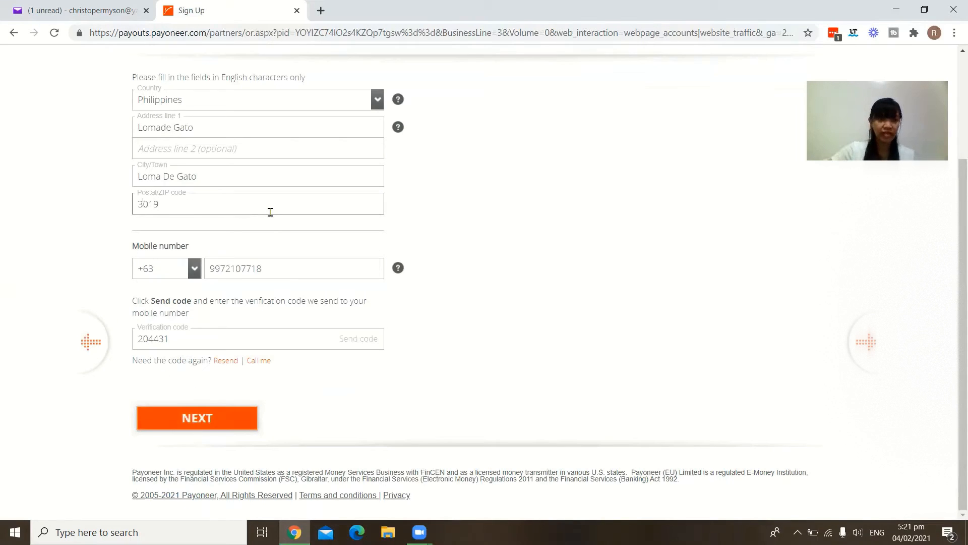
pyautogui.click(222, 127)
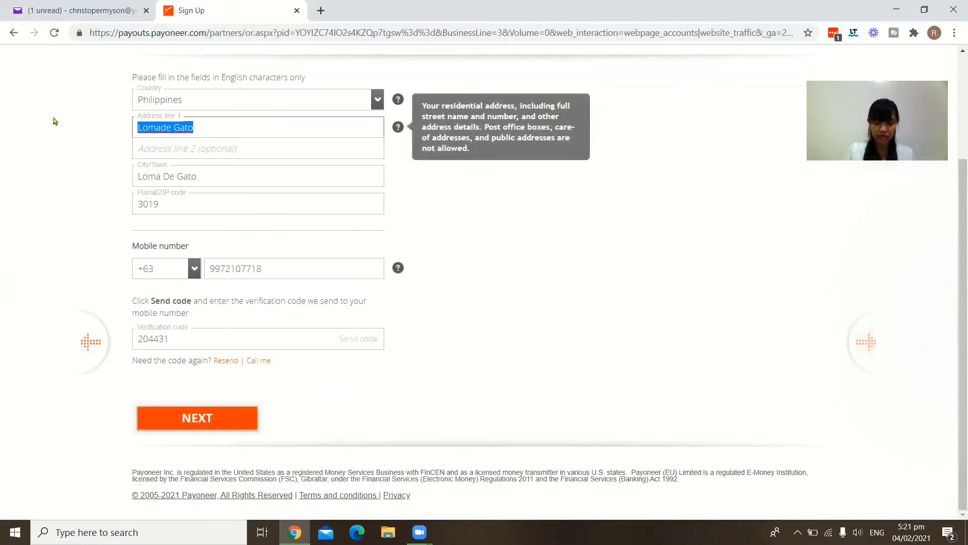
pyautogui.write('MGV')
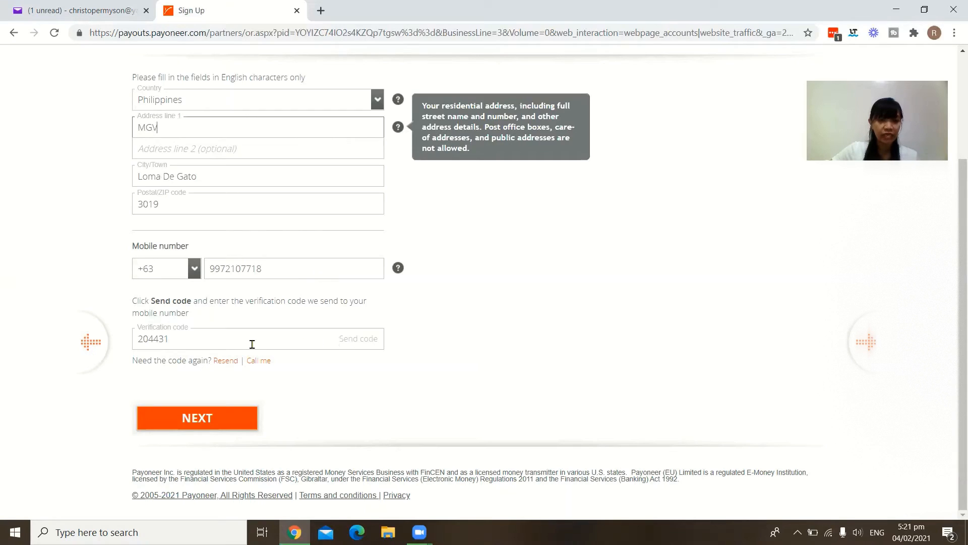
pyautogui.click(233, 424)
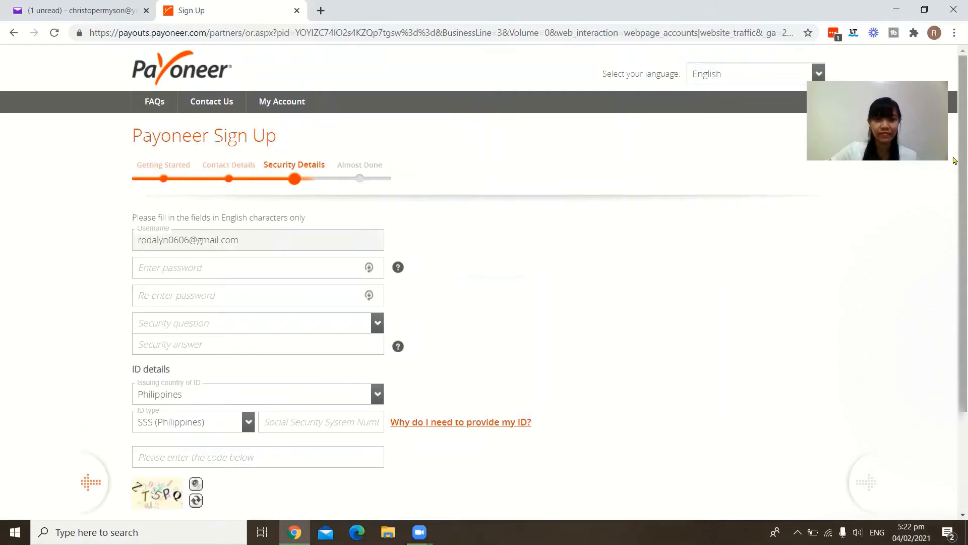
# Scroll down to view the Security Details form
pyautogui.moveTo(953, 124); pyautogui.dragTo(954, 201)
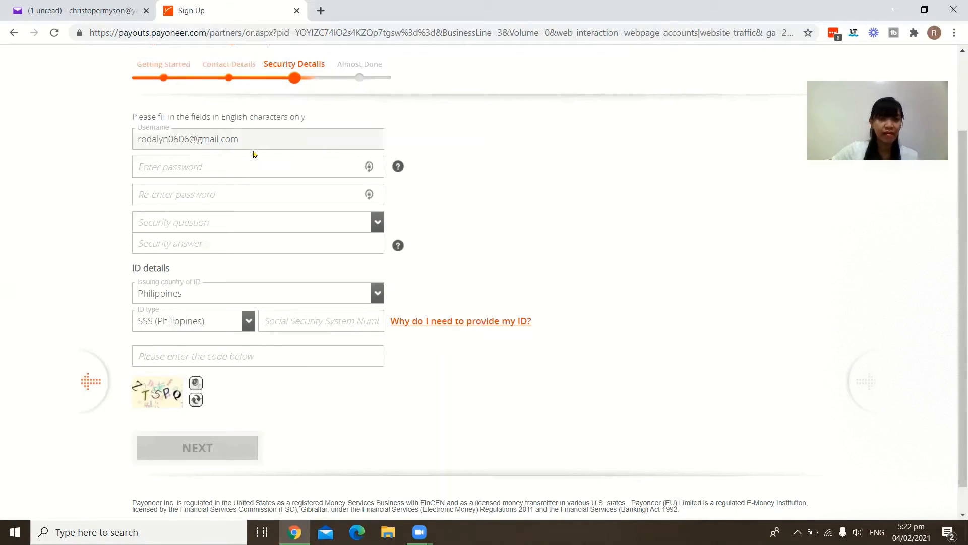
# Replace the too-short password with one of at least 7 characters and begin confirming it
pyautogui.click(254, 165)
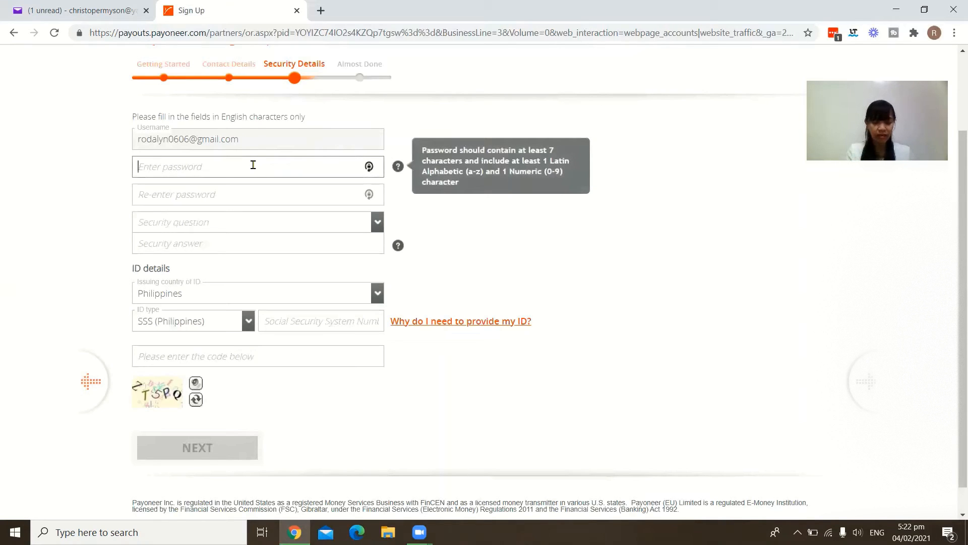
pyautogui.write('*****')
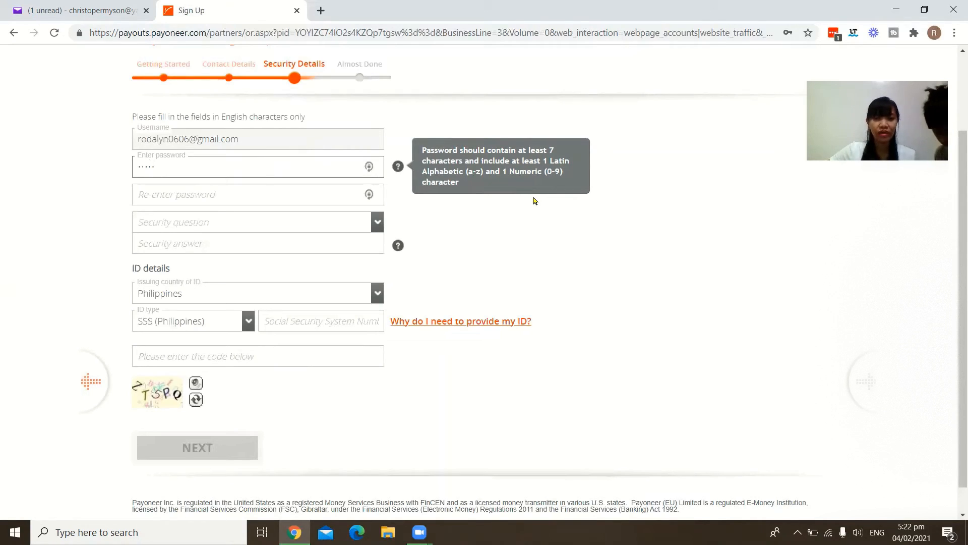
pyautogui.moveTo(236, 163); pyautogui.dragTo(121, 162)
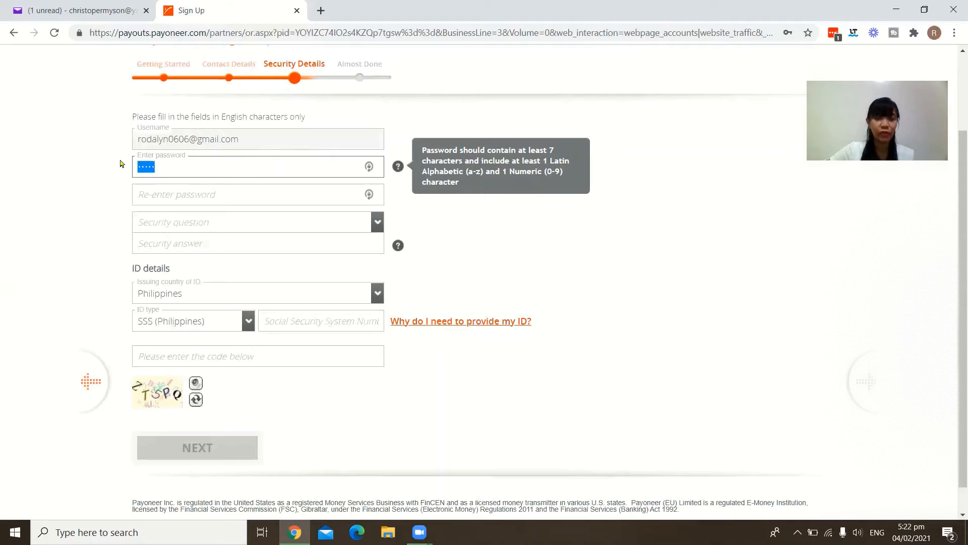
pyautogui.click(101, 156)
pyautogui.moveTo(214, 168); pyautogui.dragTo(87, 175)
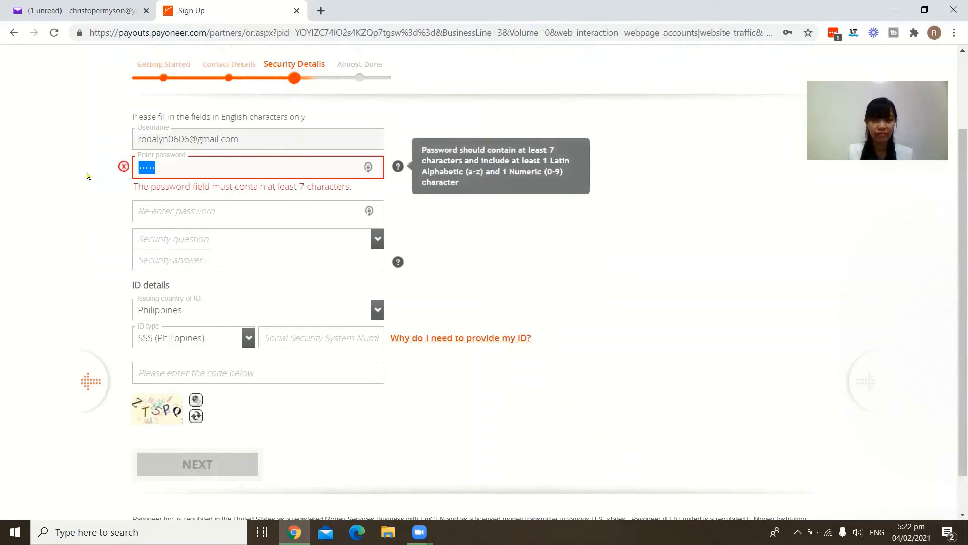
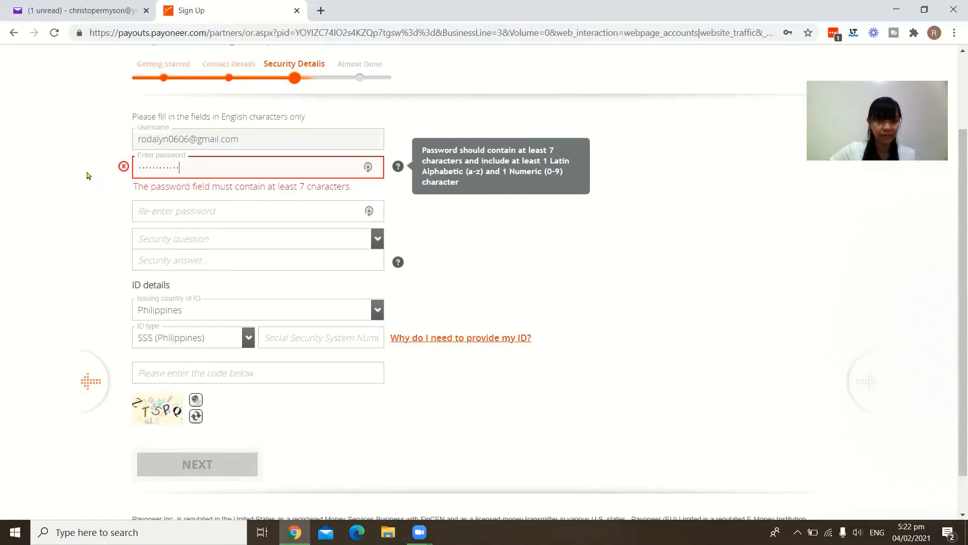
pyautogui.click(204, 211)
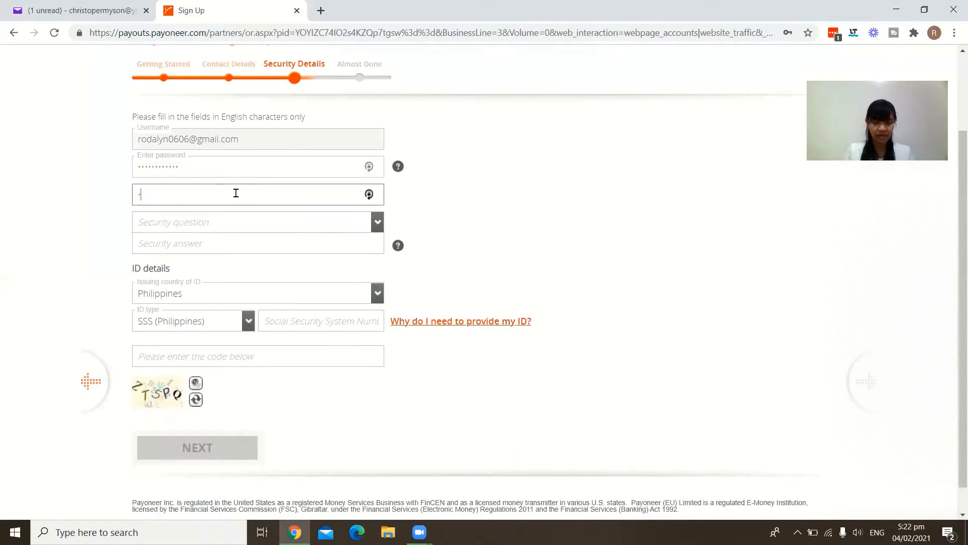
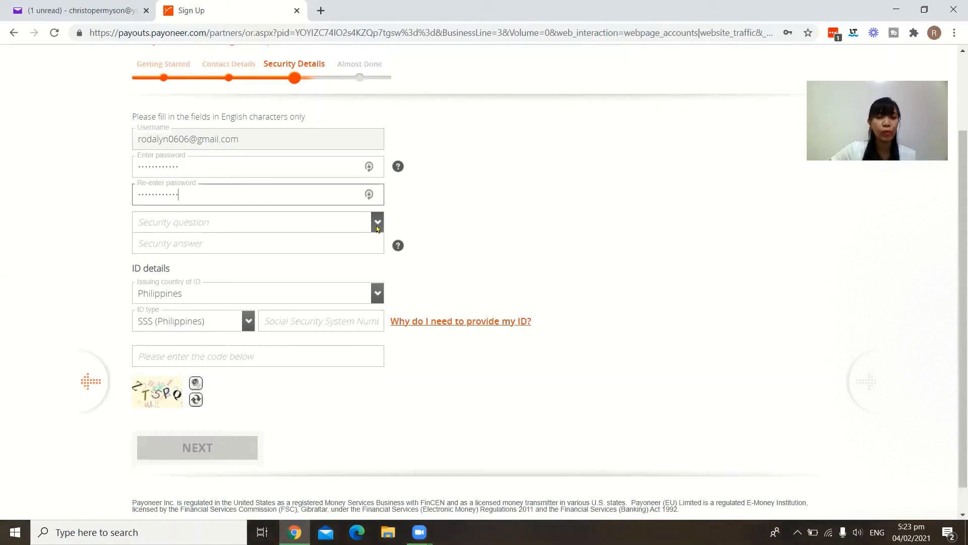
# Choose the eldest child's first name security question and type its answer
pyautogui.click(376, 225)
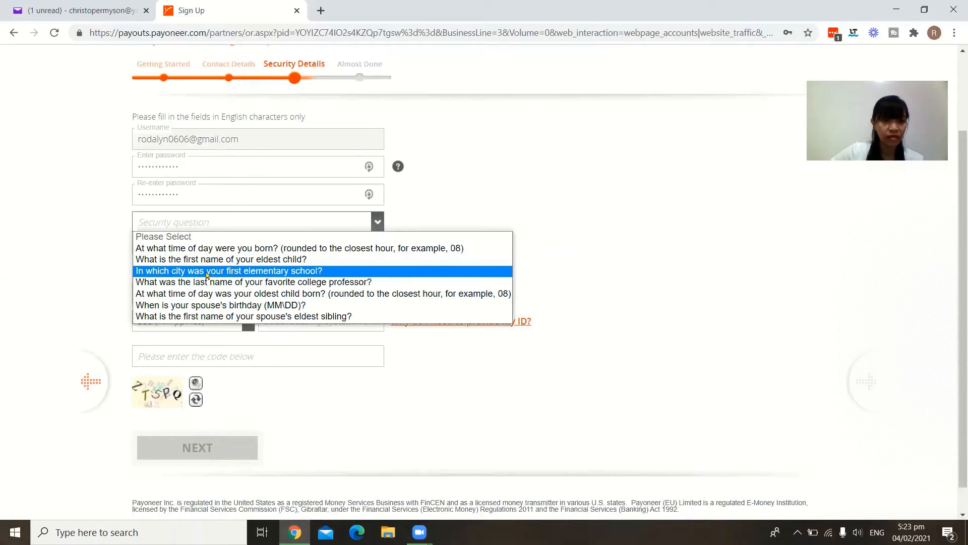
pyautogui.click(247, 260)
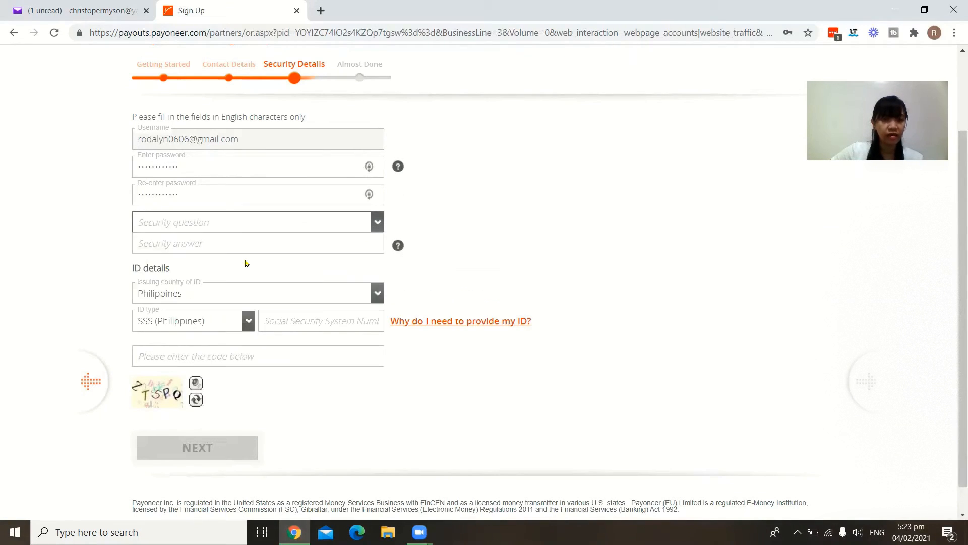
pyautogui.click(291, 244)
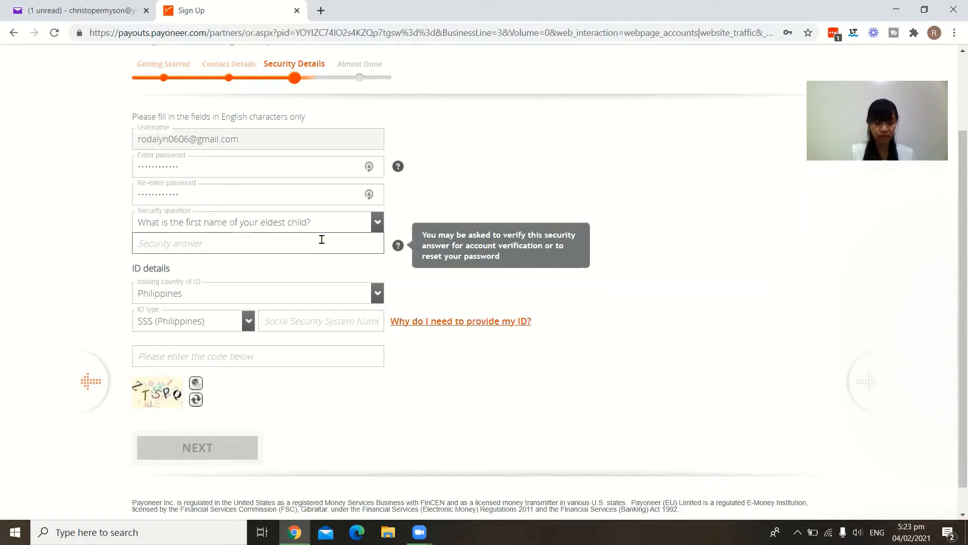
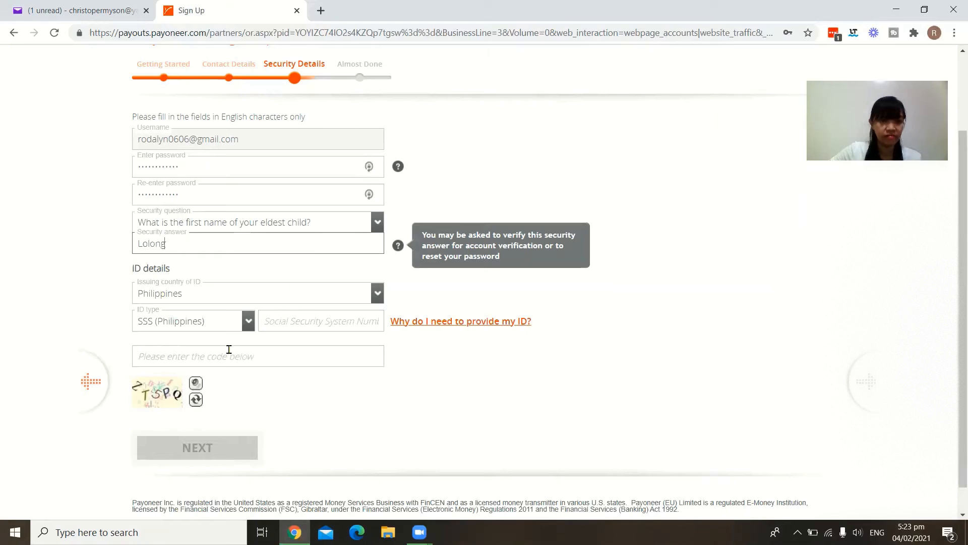
pyautogui.click(313, 318)
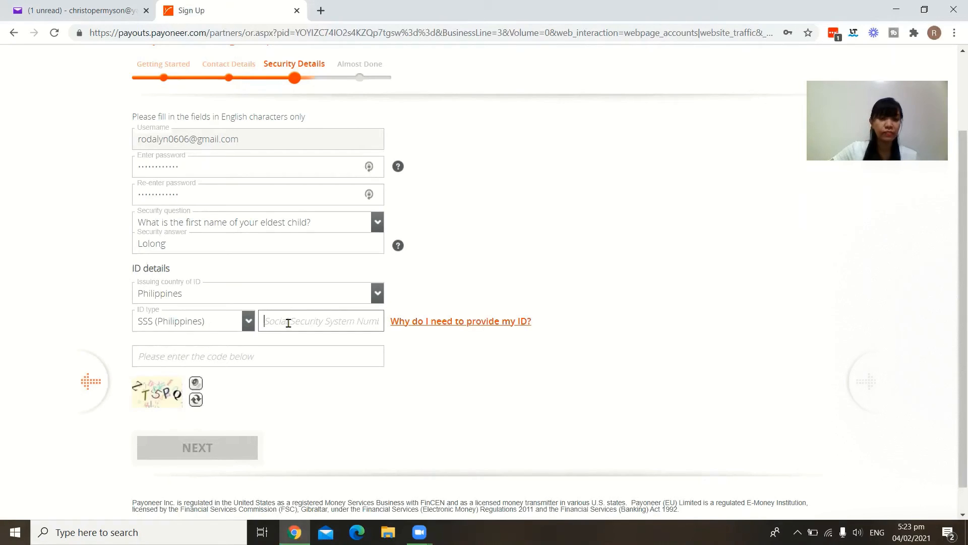
# Keep SSS (Philippines) as ID type and enter a 10-digit SSS number, retyping it after the format warning
pyautogui.click(248, 324)
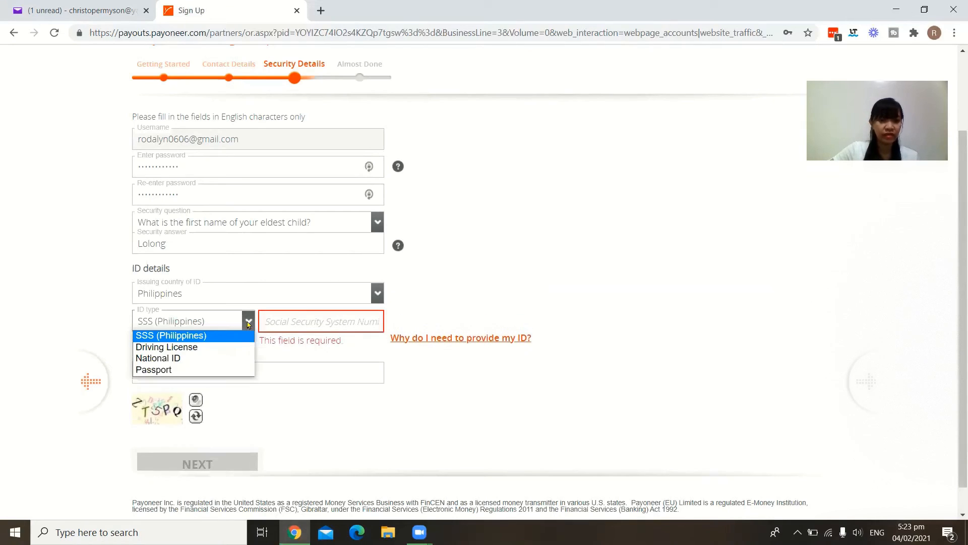
pyautogui.click(248, 324)
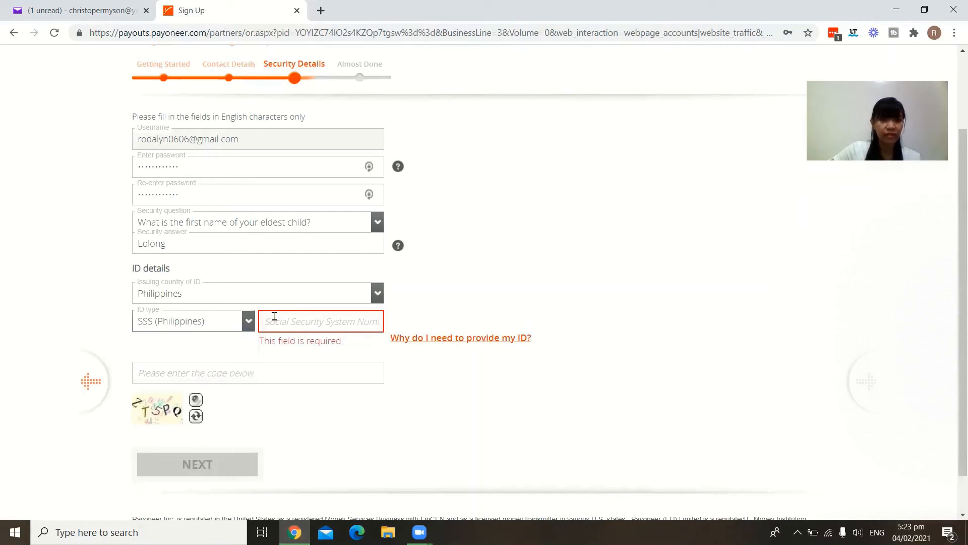
pyautogui.click(291, 319)
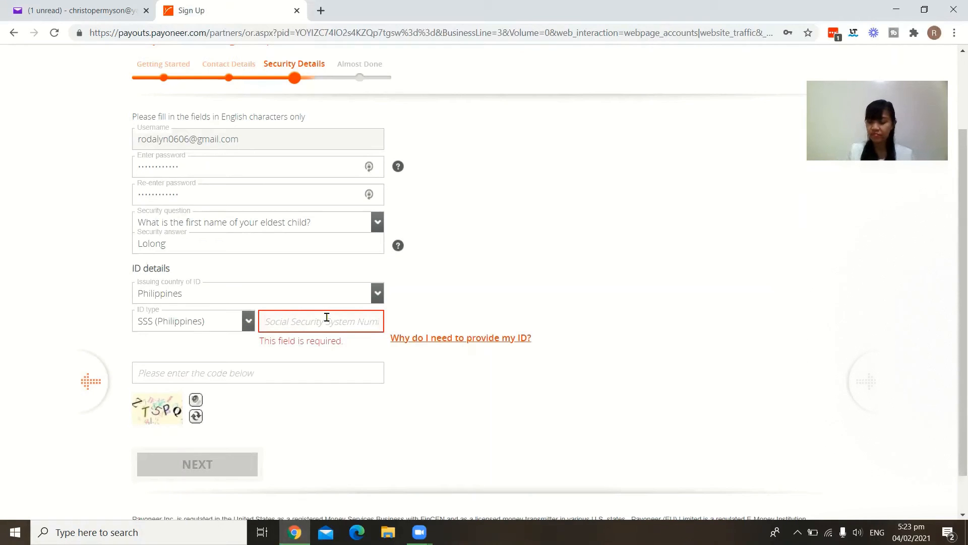
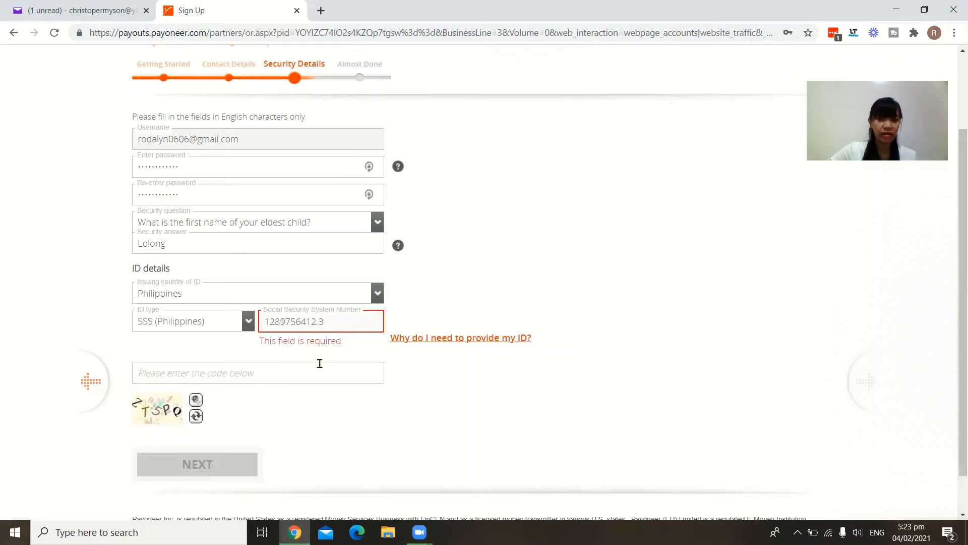
pyautogui.click(467, 343)
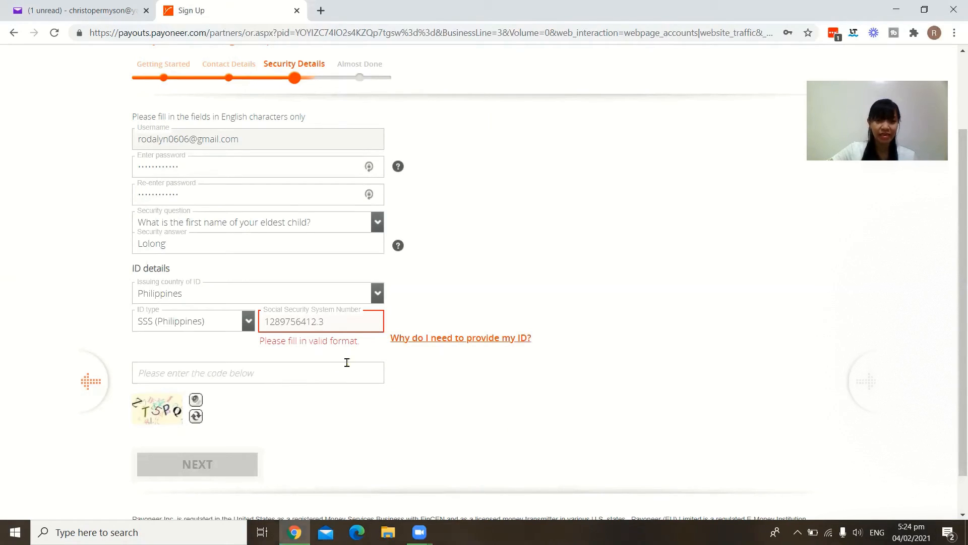
pyautogui.moveTo(361, 323); pyautogui.dragTo(257, 323)
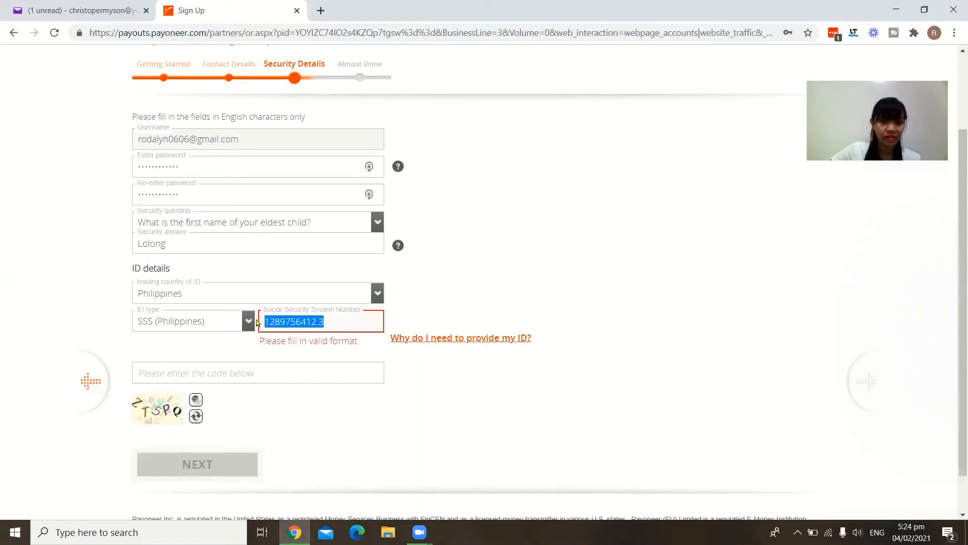
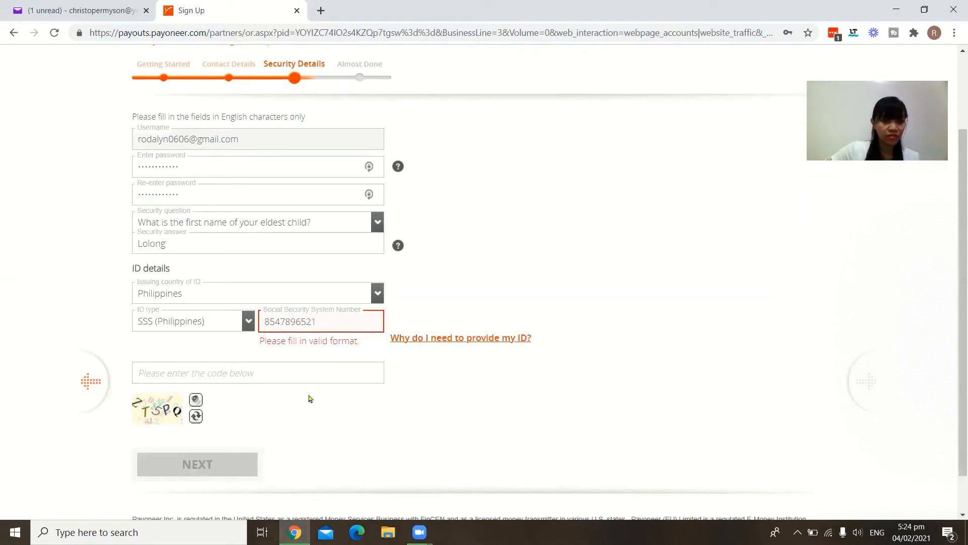
pyautogui.click(286, 372)
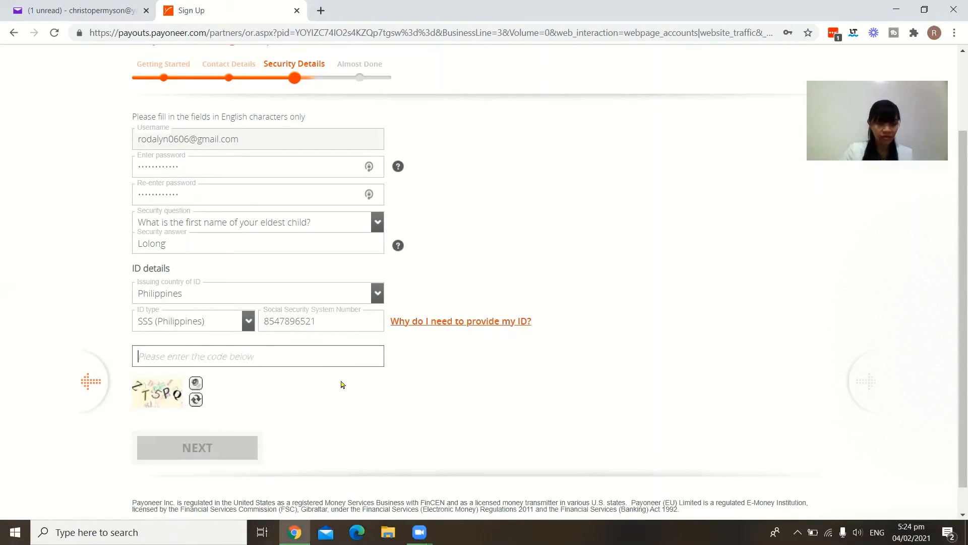
# Enter the captcha verification code and submit the Security Details to reach Almost Done
pyautogui.write('ZT')
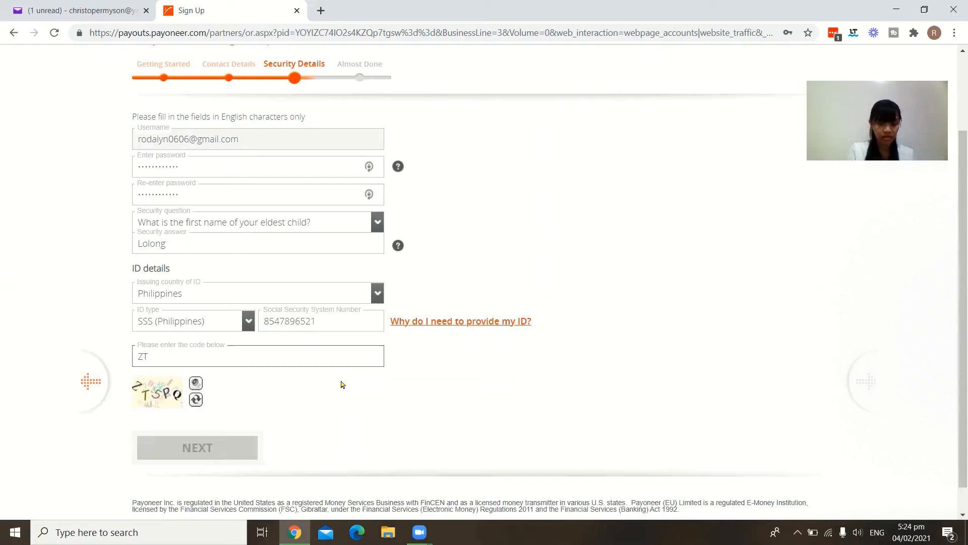
pyautogui.write('5PQ')
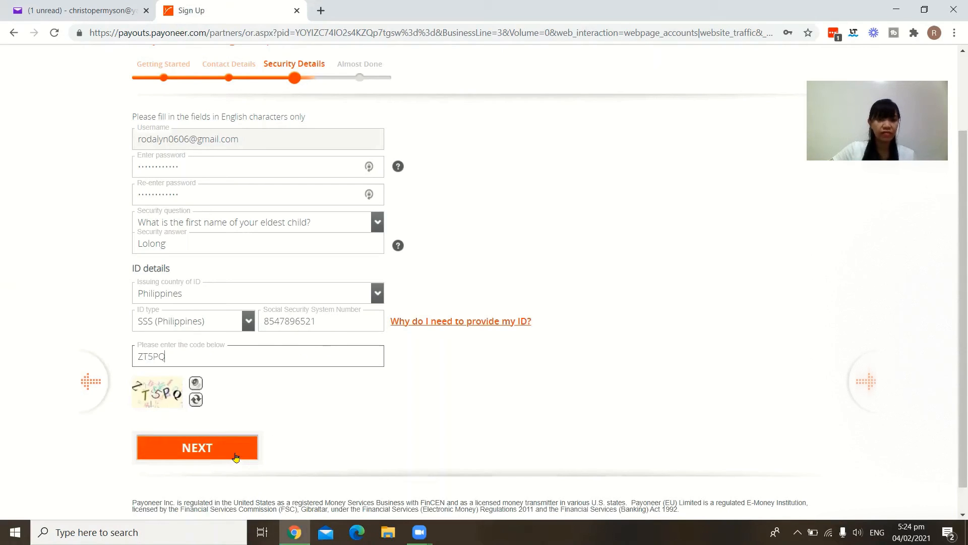
pyautogui.click(209, 446)
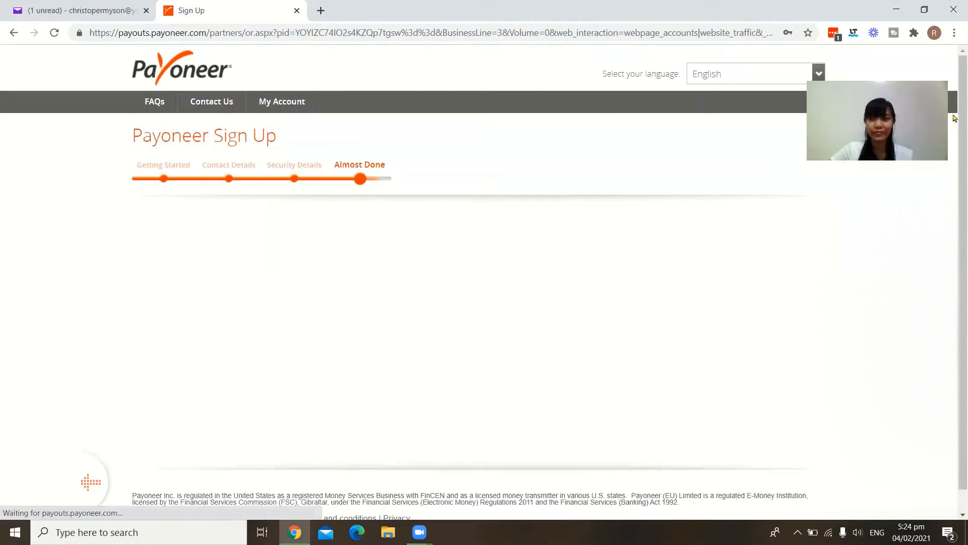
# Choose Bank Of The Philippine Islands as the withdrawal bank name
pyautogui.scroll(-1, 953, 121)
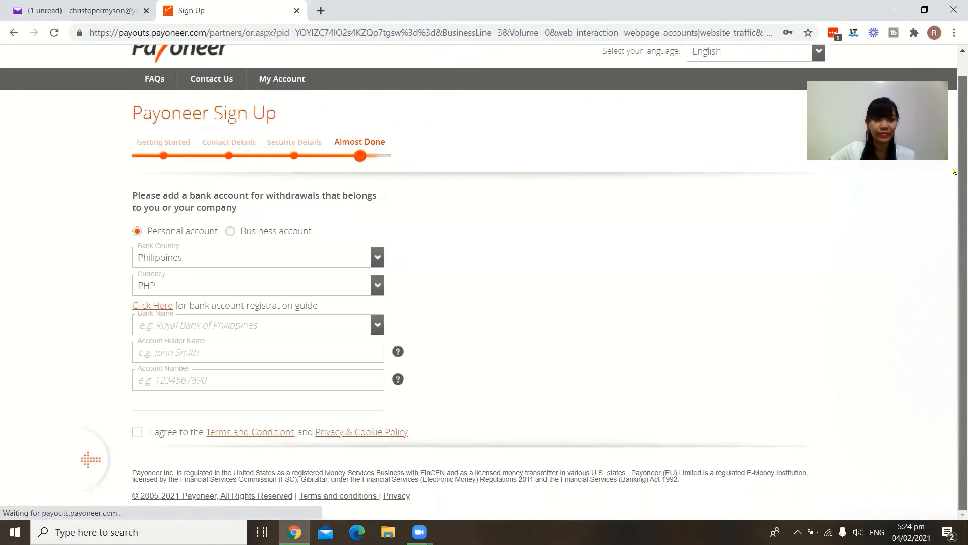
pyautogui.scroll(-1, 954, 171)
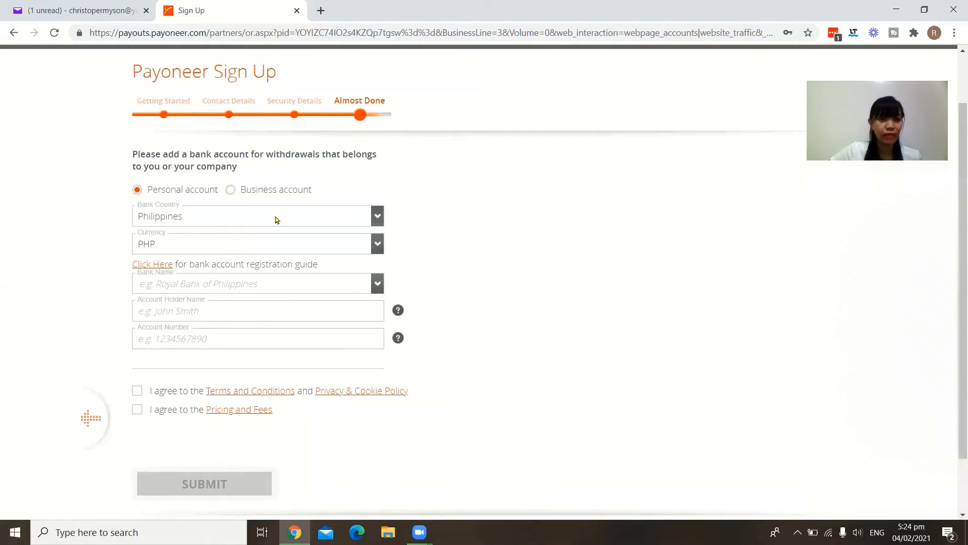
pyautogui.click(267, 284)
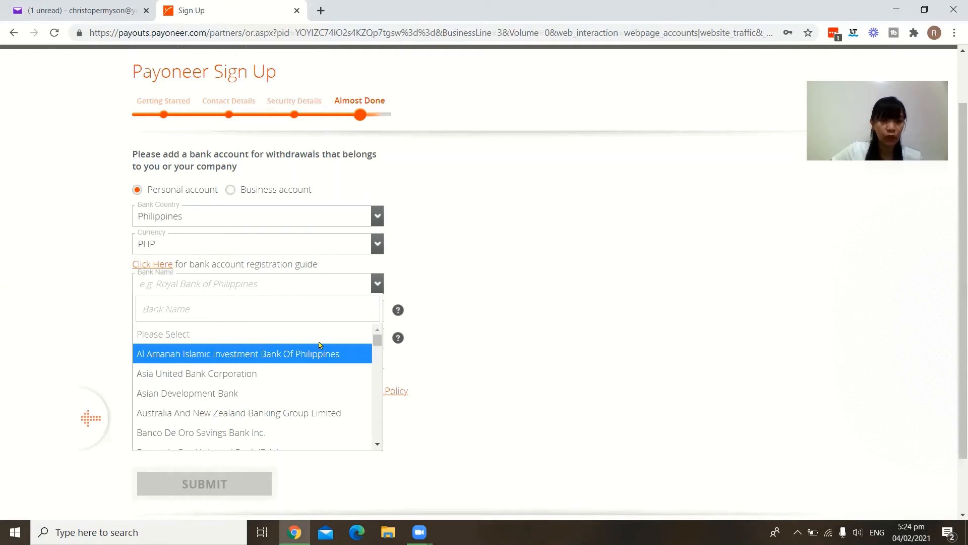
pyautogui.moveTo(377, 342); pyautogui.dragTo(375, 349)
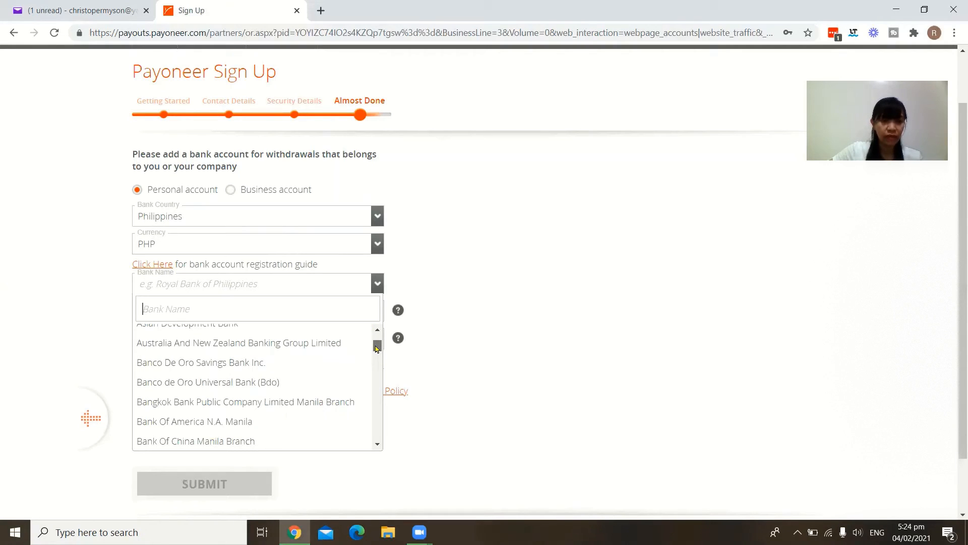
pyautogui.moveTo(371, 337); pyautogui.dragTo(337, 301)
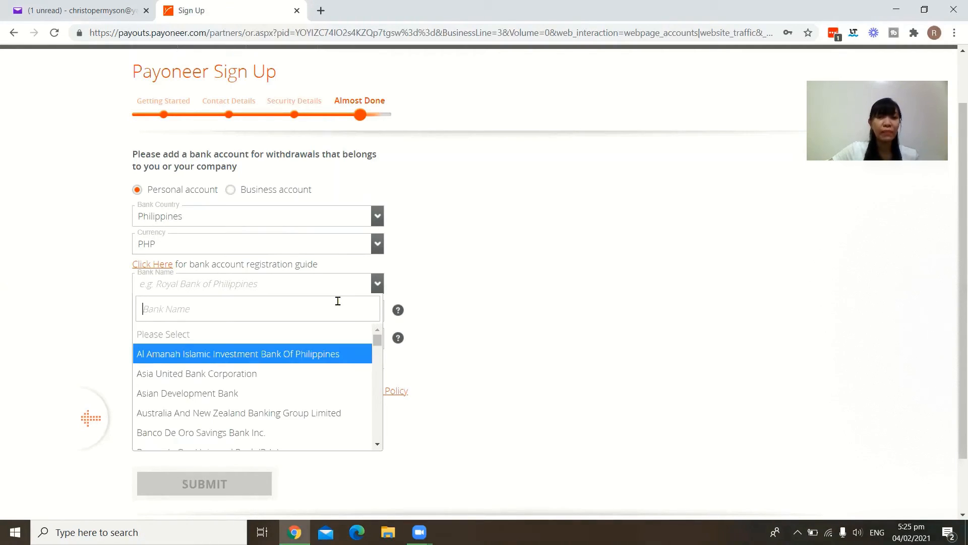
pyautogui.click(454, 305)
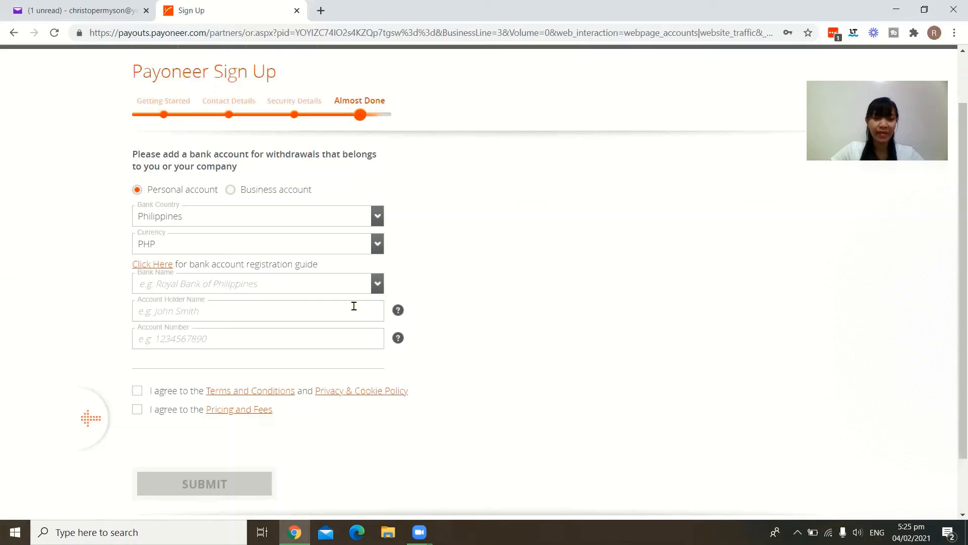
pyautogui.click(308, 287)
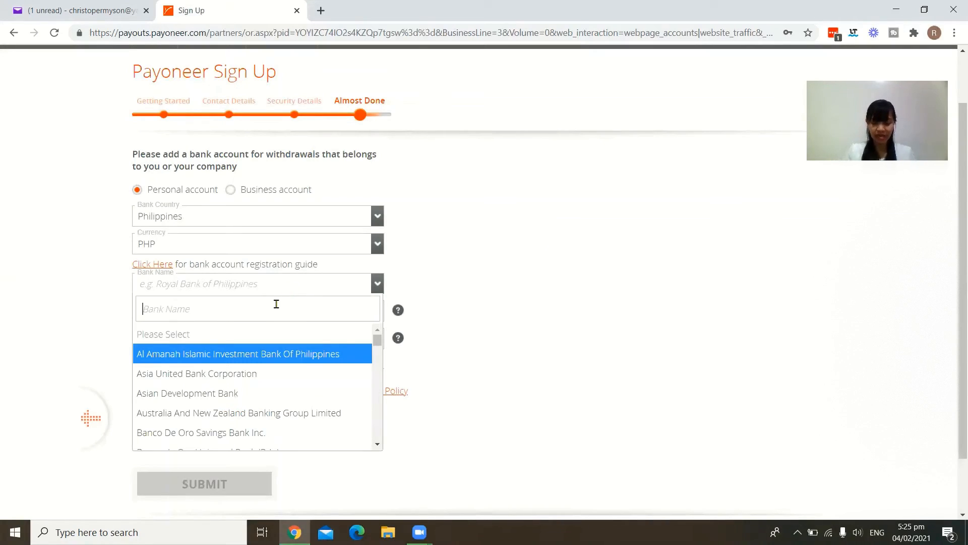
pyautogui.moveTo(378, 340); pyautogui.dragTo(374, 359)
pyautogui.click(292, 383)
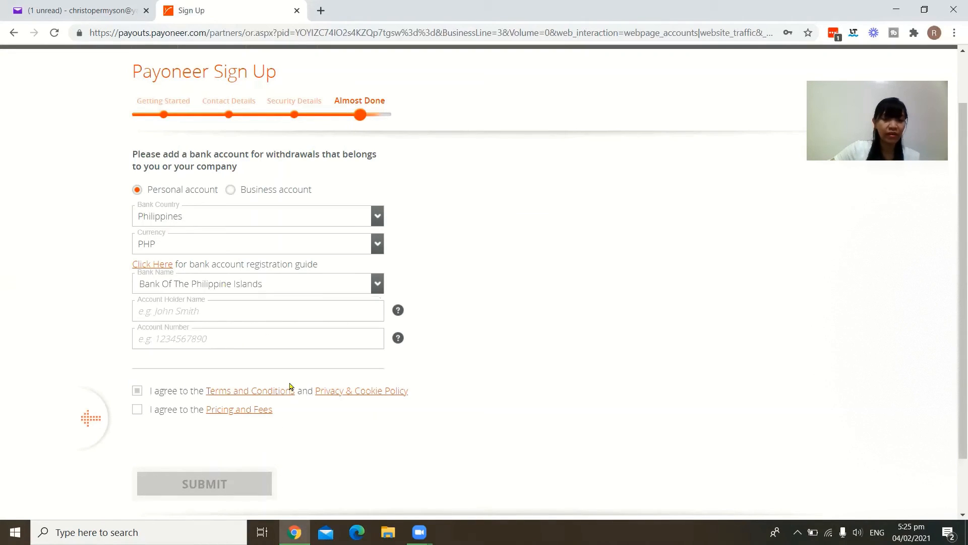
# Enter the account holder's full name in the bank details
pyautogui.click(263, 311)
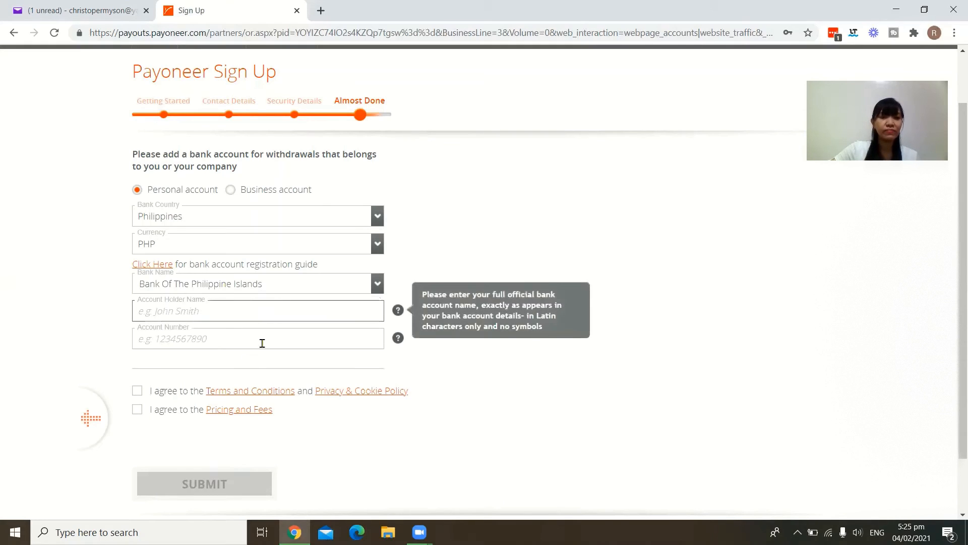
pyautogui.click(262, 342)
pyautogui.click(277, 314)
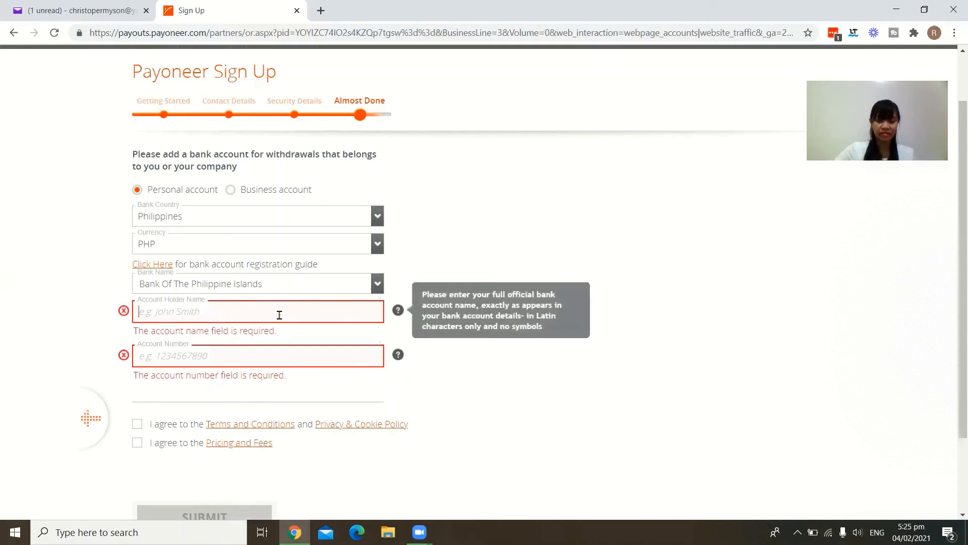
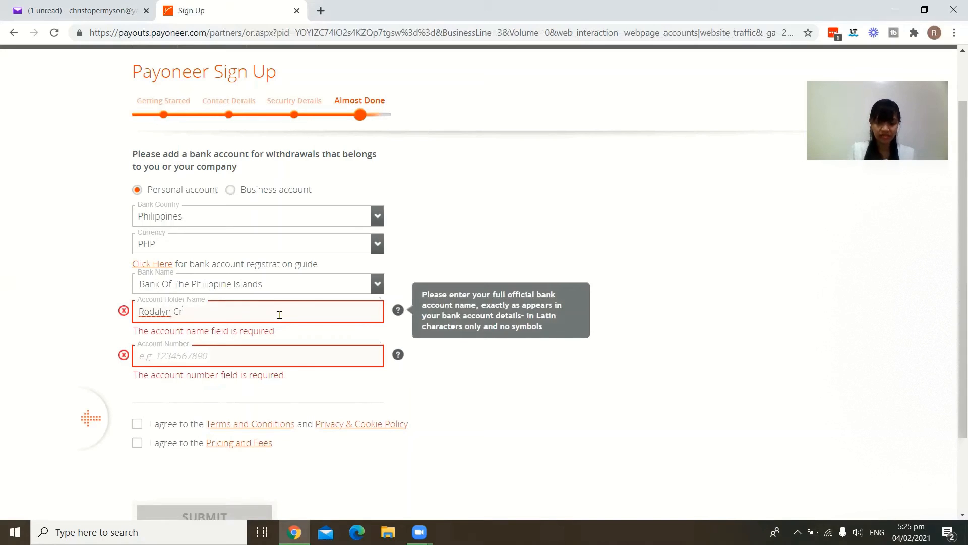
pyautogui.click(255, 355)
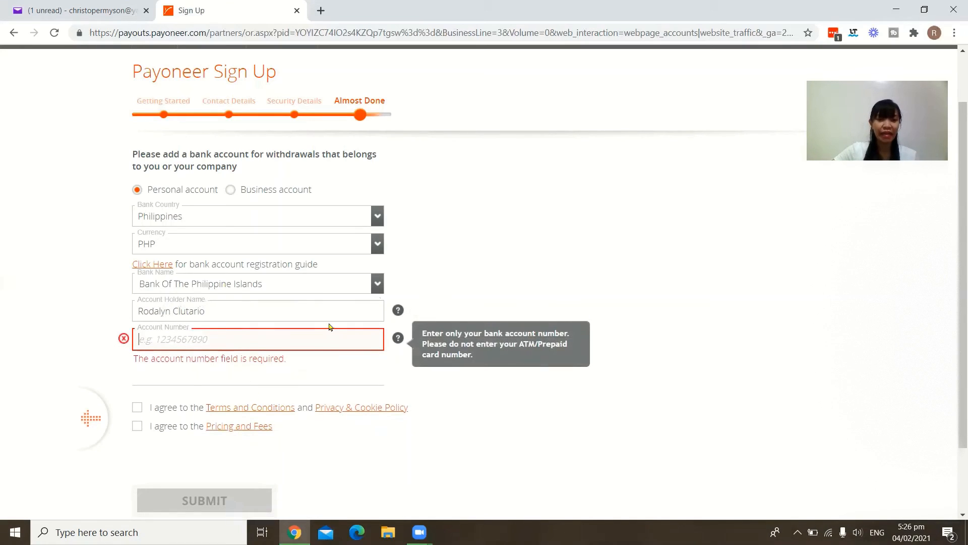
# Agree to the Terms and Conditions, Privacy Policy, and Pricing and Fees
pyautogui.click(150, 407)
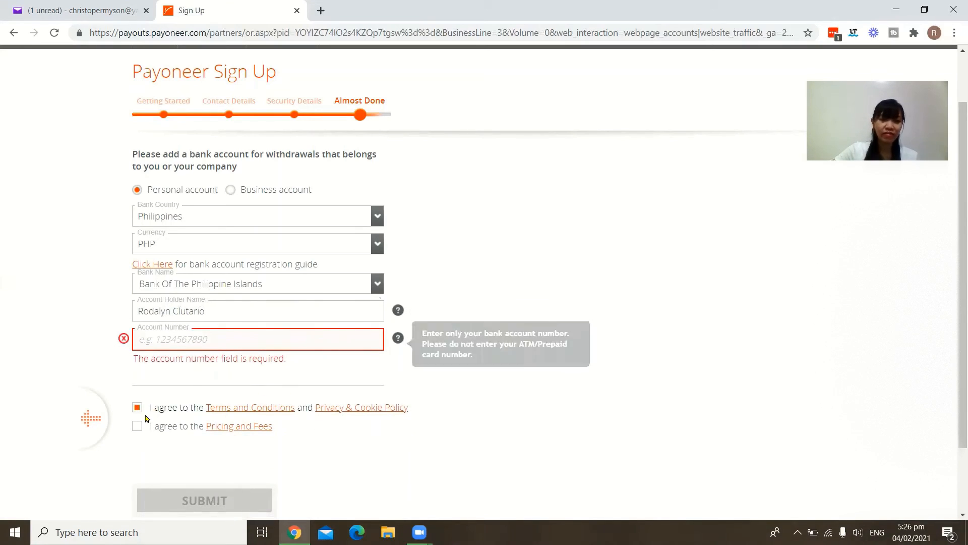
pyautogui.click(141, 430)
pyautogui.scroll(-1, 954, 260)
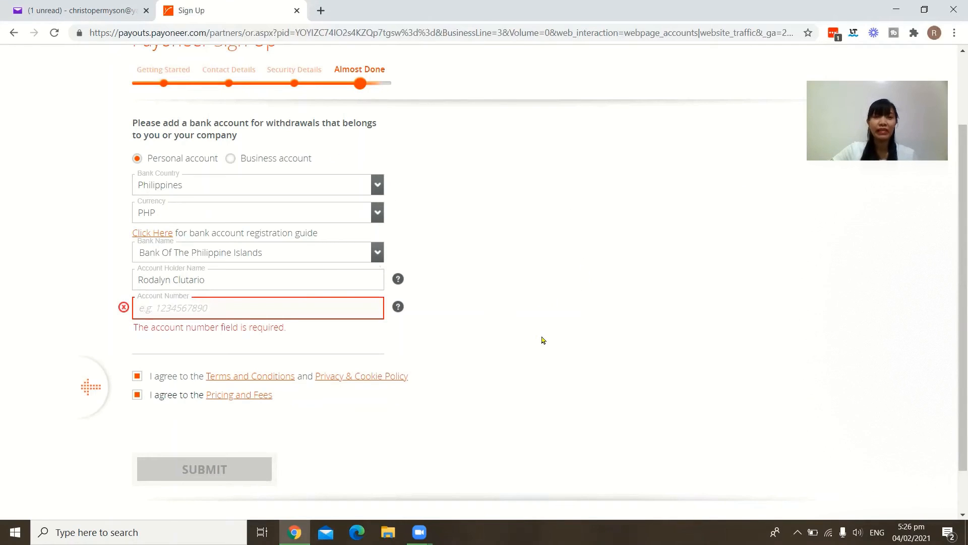
pyautogui.scroll(2, 543, 340)
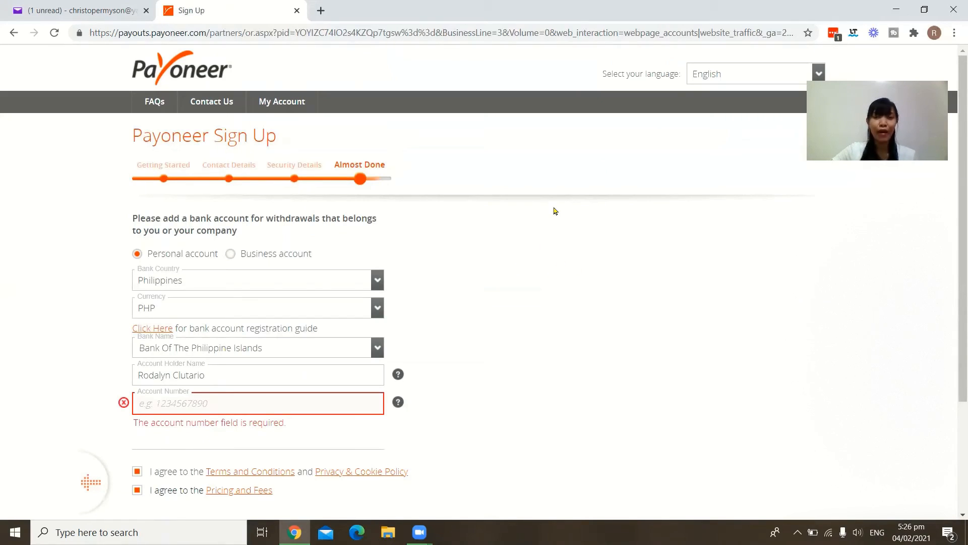
# Open Payoneer's existing-account login, then scroll Yahoo Mail back to December 2020 Payoneer emails
pyautogui.click(284, 103)
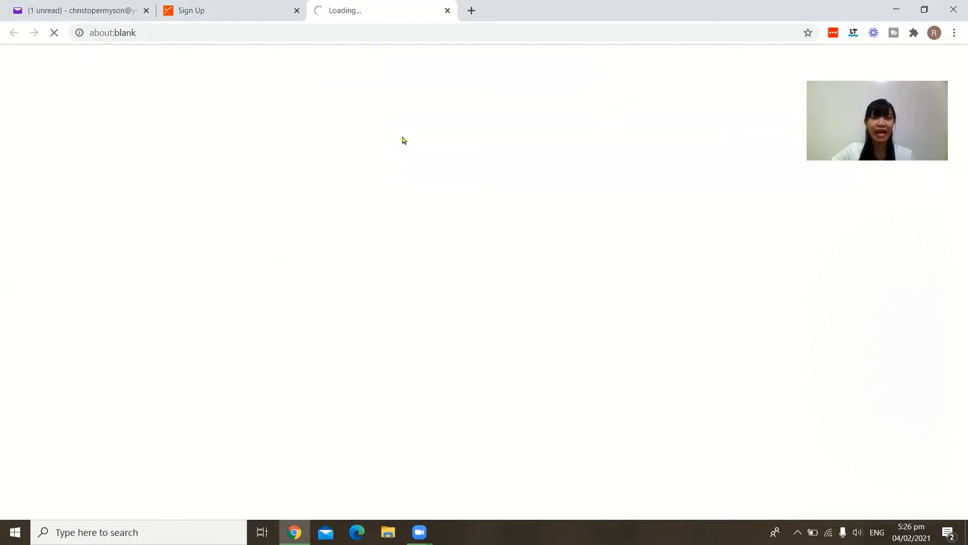
pyautogui.click(71, 11)
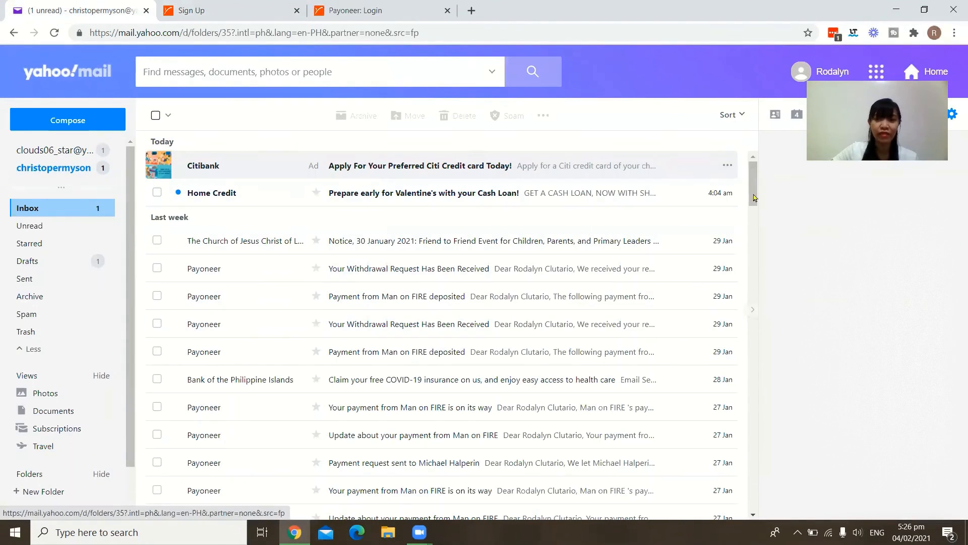
pyautogui.moveTo(755, 198); pyautogui.dragTo(755, 211)
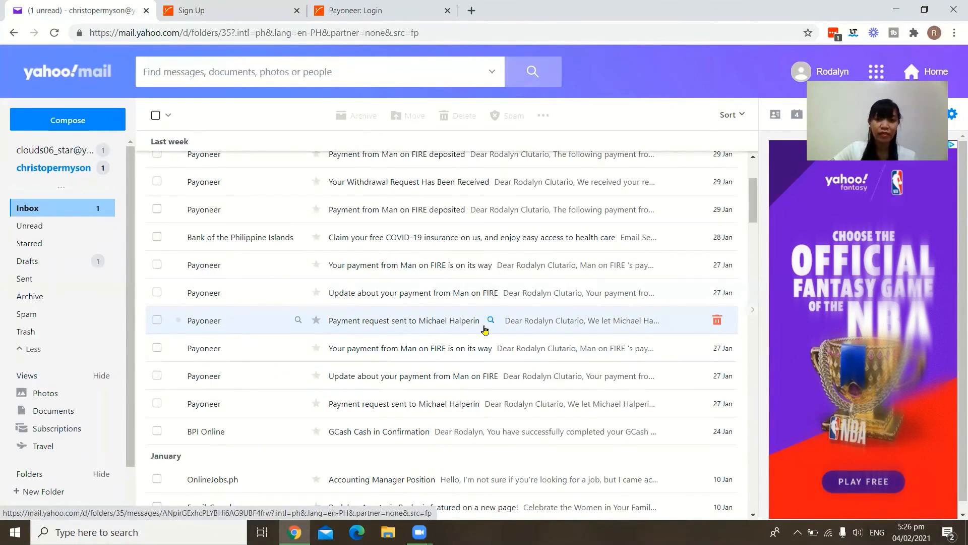
pyautogui.scroll(-2, 755, 206)
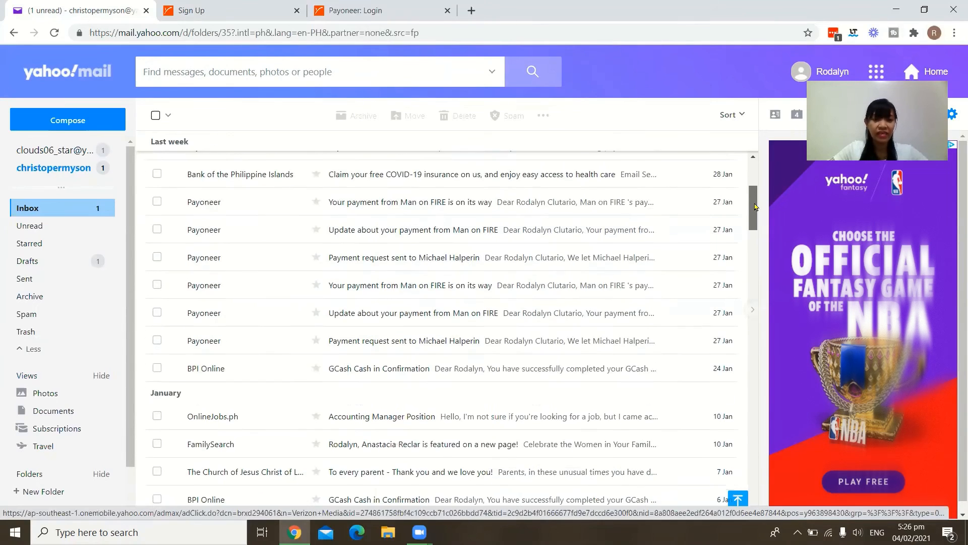
pyautogui.scroll(-2, 755, 206)
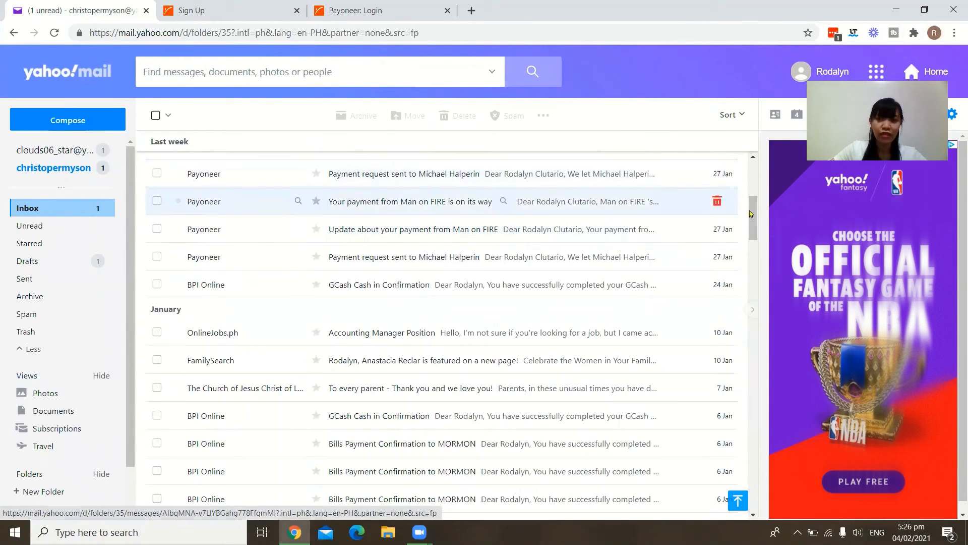
pyautogui.moveTo(756, 218); pyautogui.dragTo(760, 308)
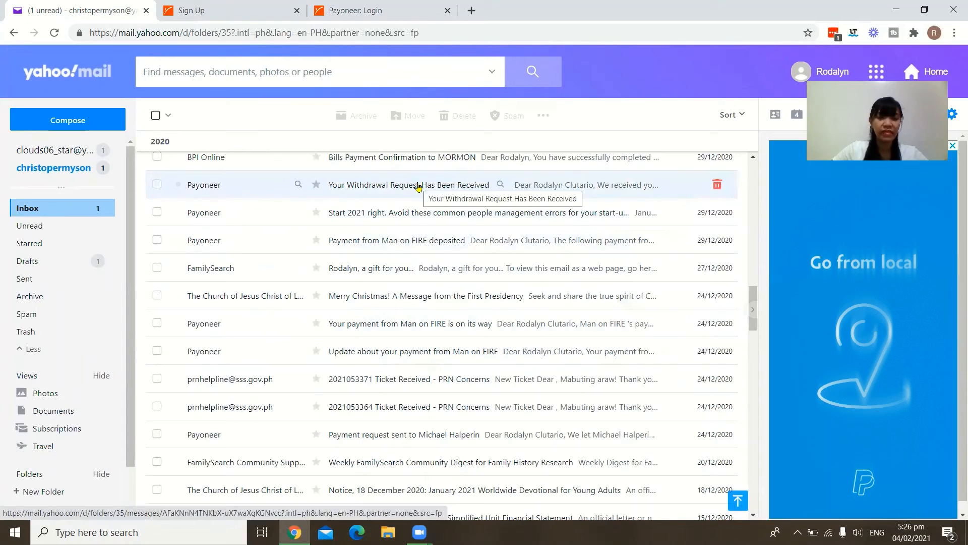
# Replace the saved password on the Payoneer login page and sign in
pyautogui.click(382, 7)
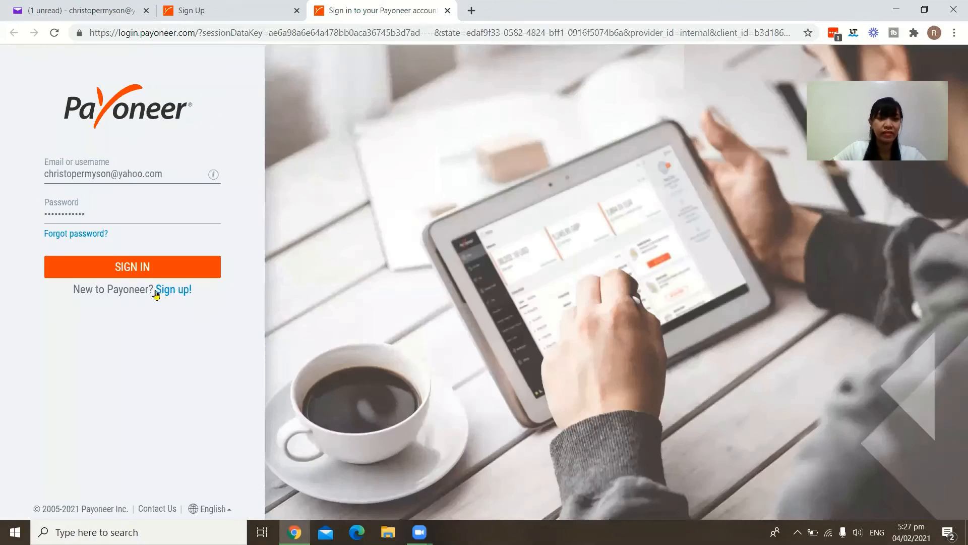
pyautogui.doubleClick(144, 224)
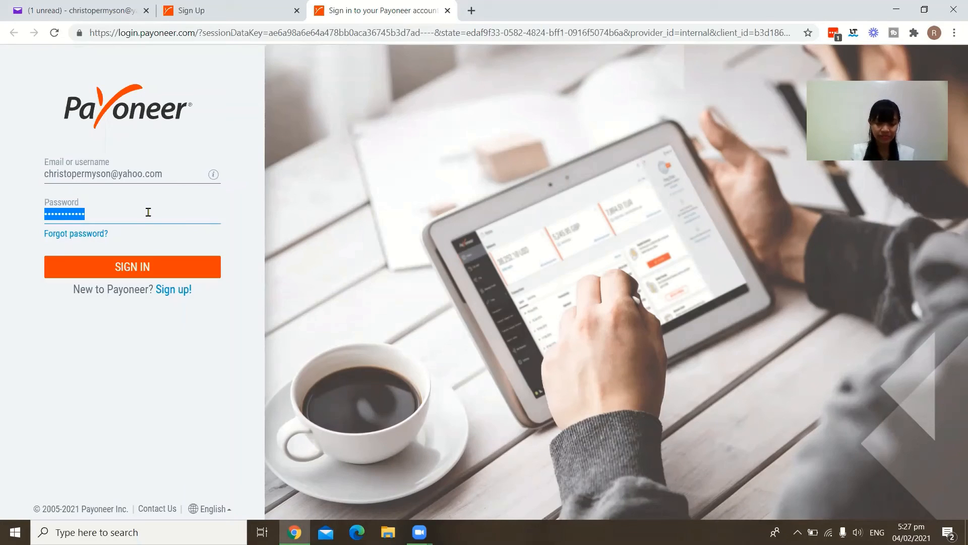
pyautogui.write('••')
pyautogui.press('BackSpace')
pyautogui.press('BackSpace')
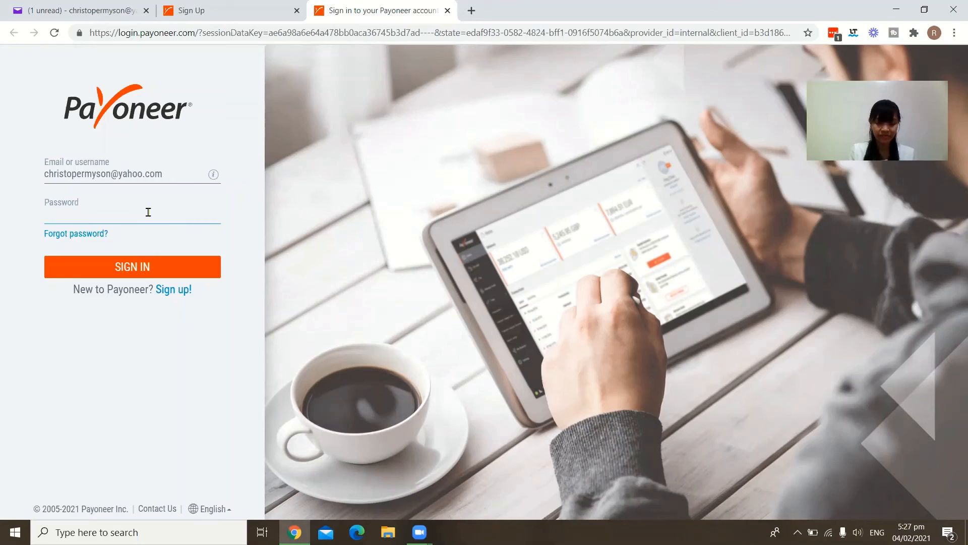
pyautogui.write('•••')
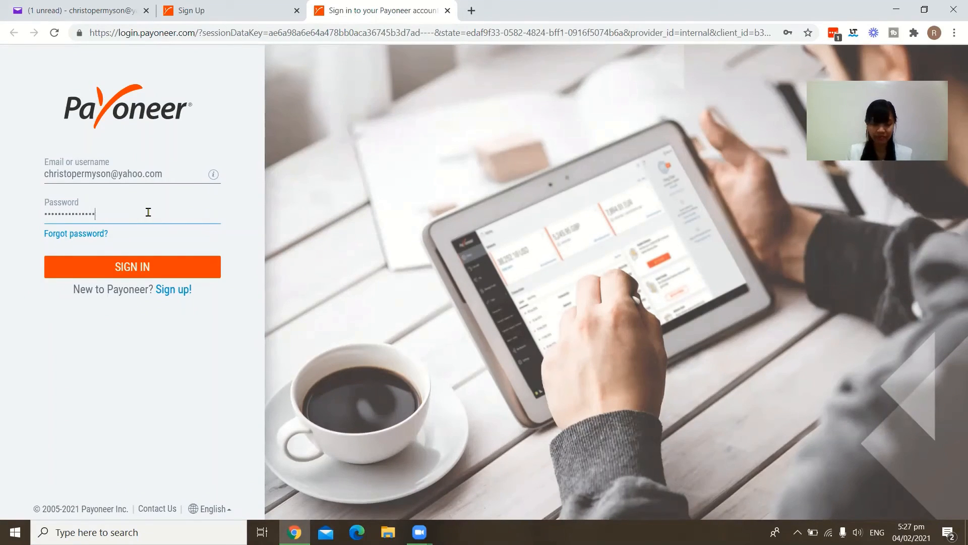
pyautogui.press('Return')
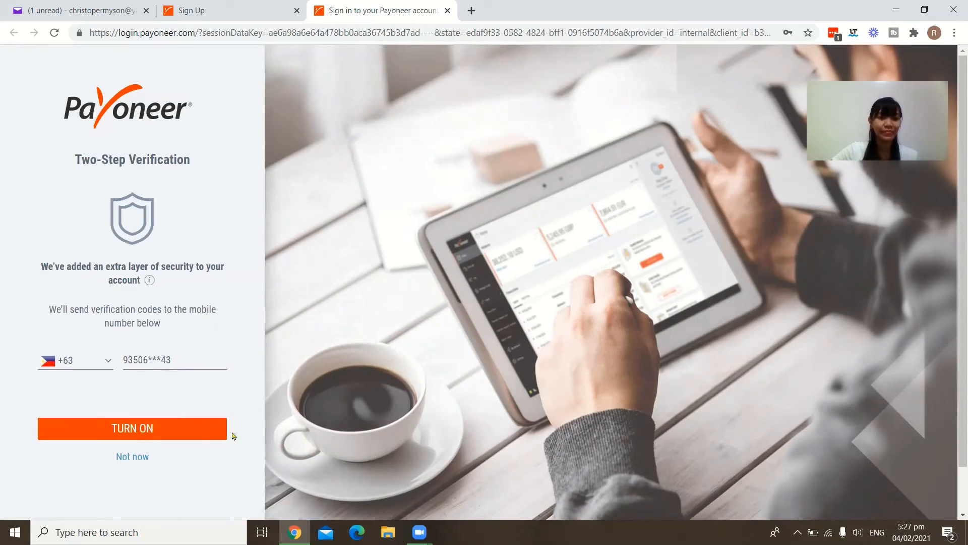
# Choose 'Not now' for two-step verification to reach the USD, EUR and GBP balances
pyautogui.click(135, 460)
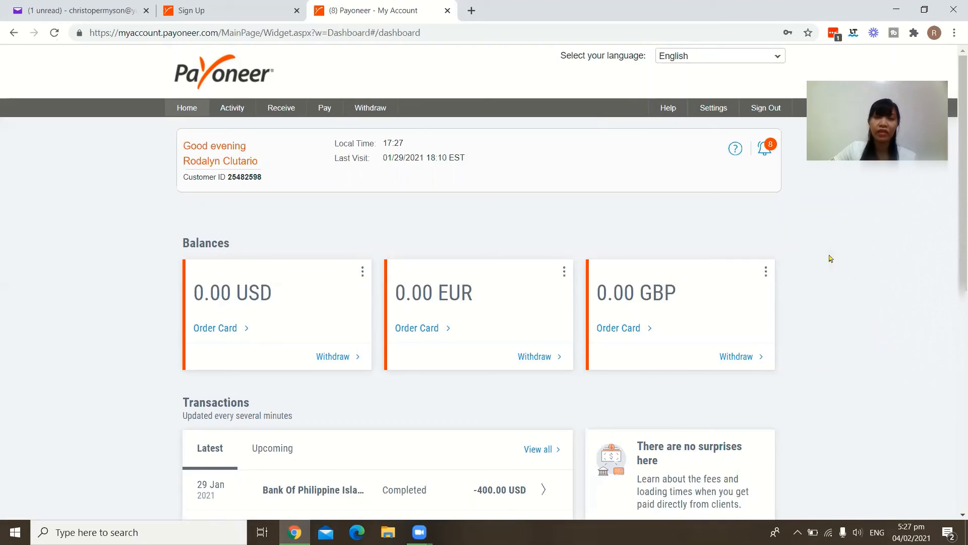
pyautogui.moveTo(269, 108)
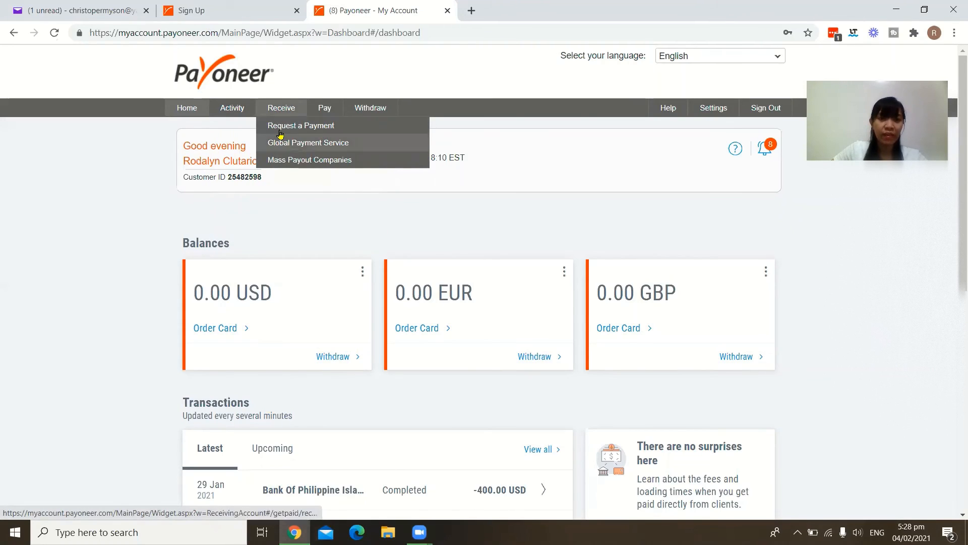
pyautogui.click(281, 132)
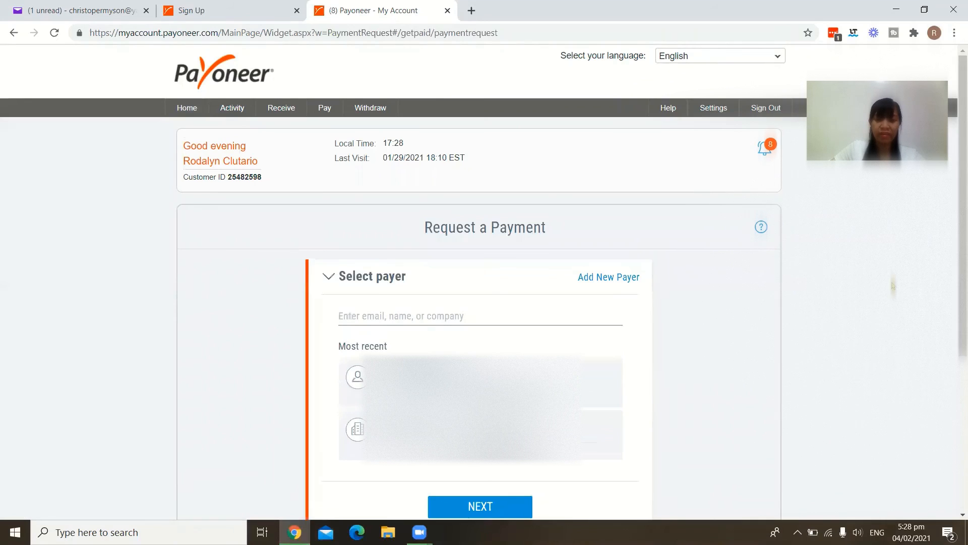
pyautogui.scroll(-2, 349, 316)
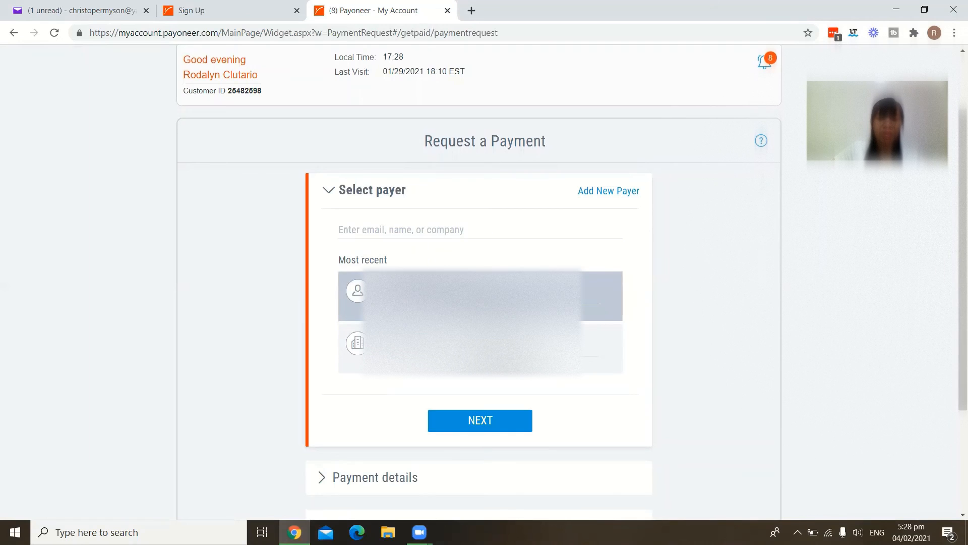
pyautogui.click(474, 296)
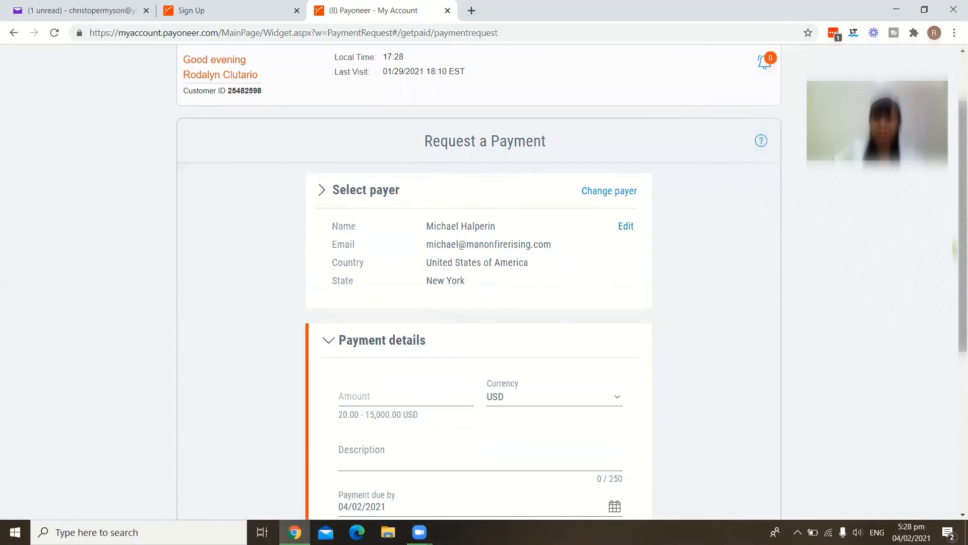
pyautogui.moveTo(960, 256); pyautogui.dragTo(954, 318)
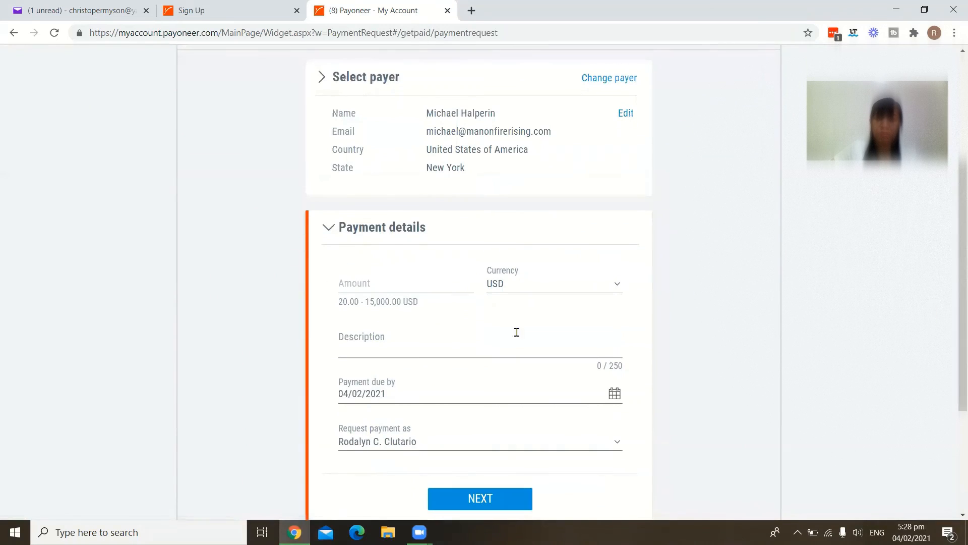
pyautogui.click(408, 281)
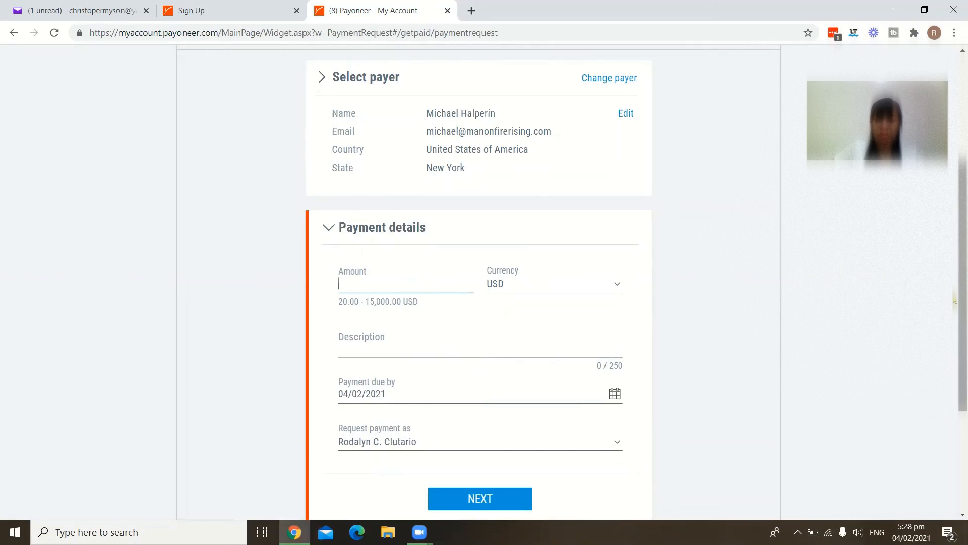
pyautogui.moveTo(954, 300); pyautogui.dragTo(953, 318)
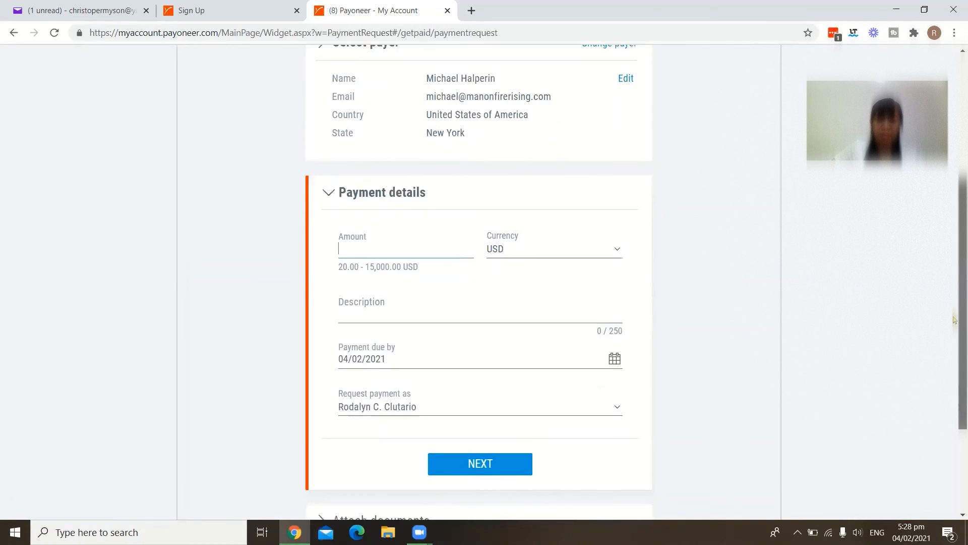
pyautogui.click(419, 358)
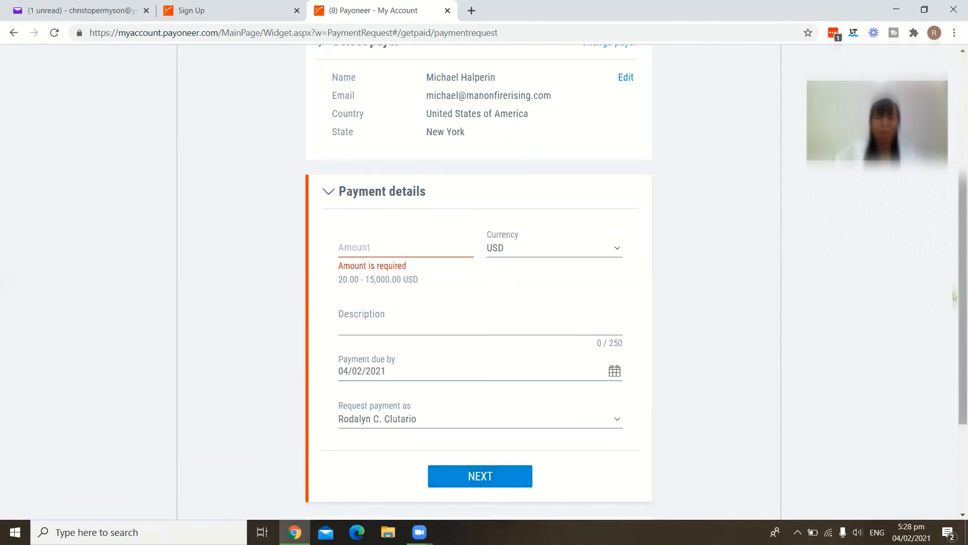
pyautogui.moveTo(954, 292); pyautogui.dragTo(955, 157)
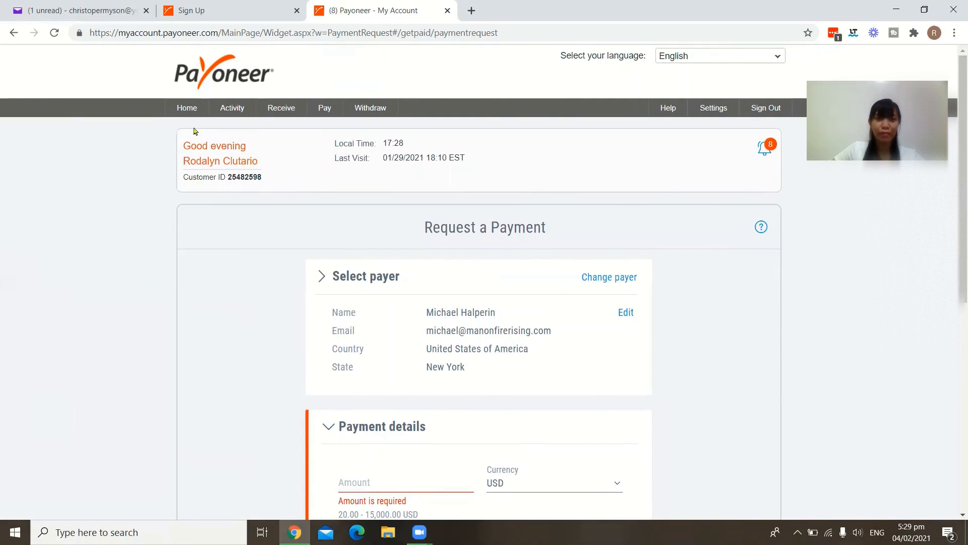
pyautogui.click(187, 107)
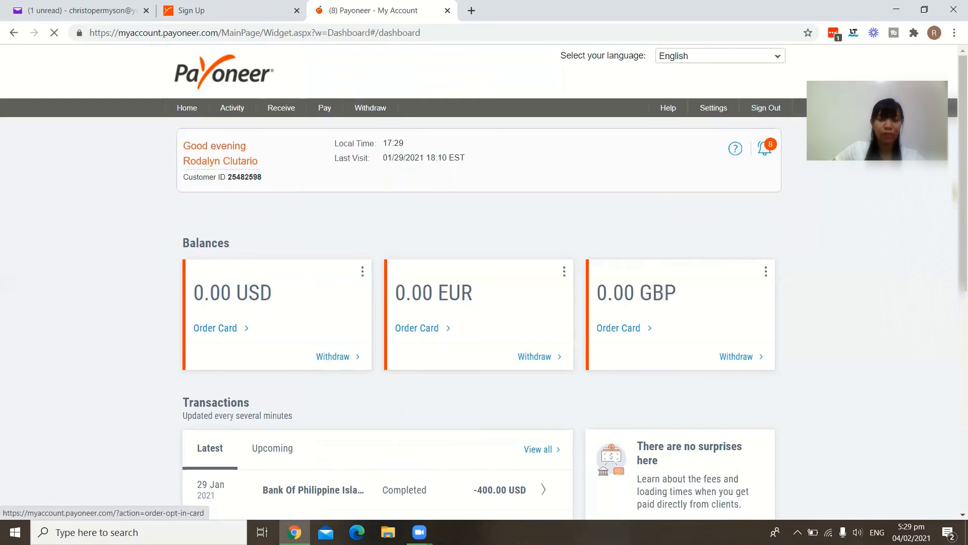
# Review the USD Withdraw to bank form showing 0.00 USD, then return to Yahoo Mail
pyautogui.click(333, 357)
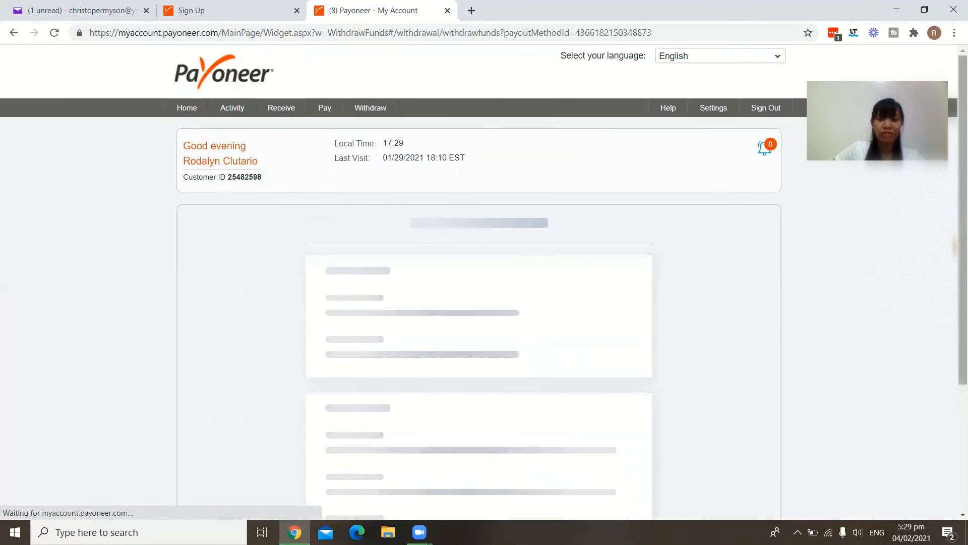
pyautogui.scroll(-2, 532, 309)
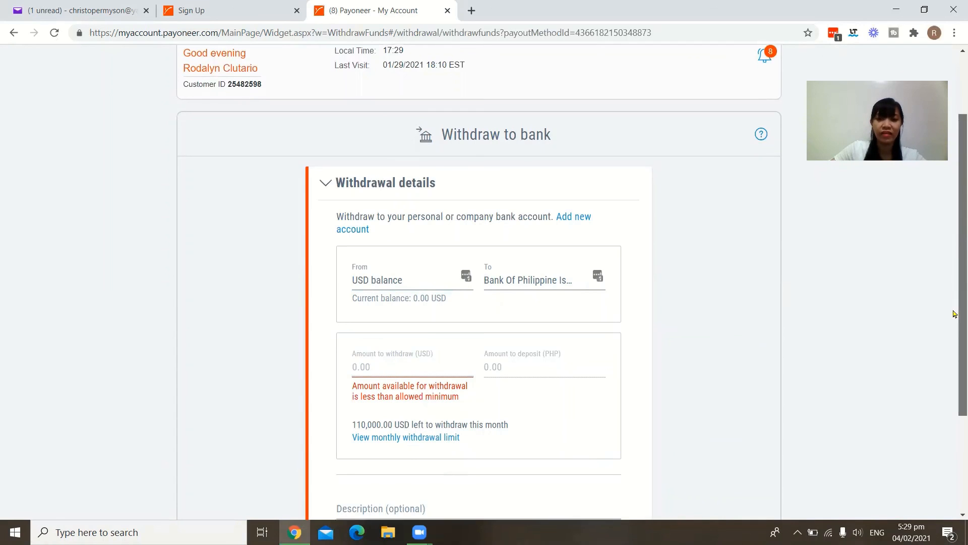
pyautogui.scroll(-3, 958, 348)
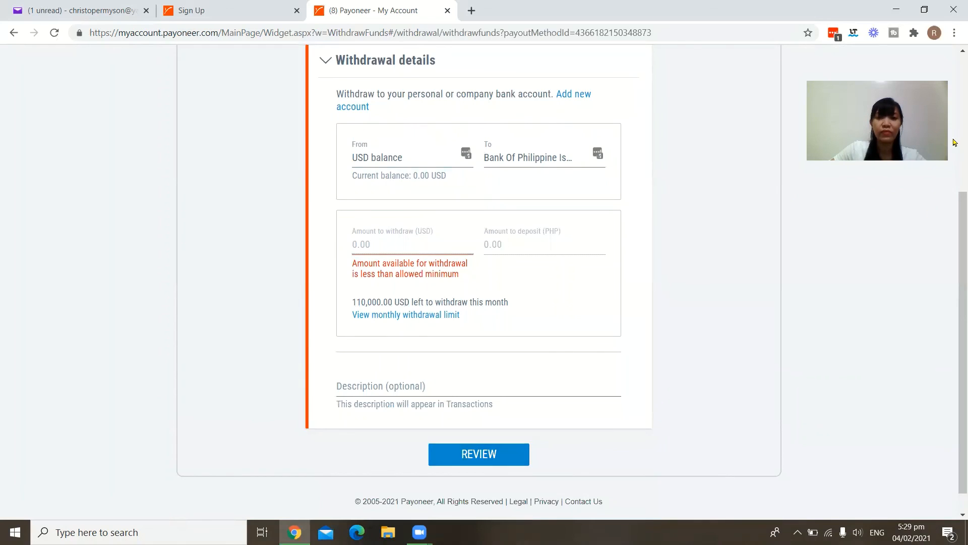
pyautogui.moveTo(955, 299); pyautogui.dragTo(955, 227)
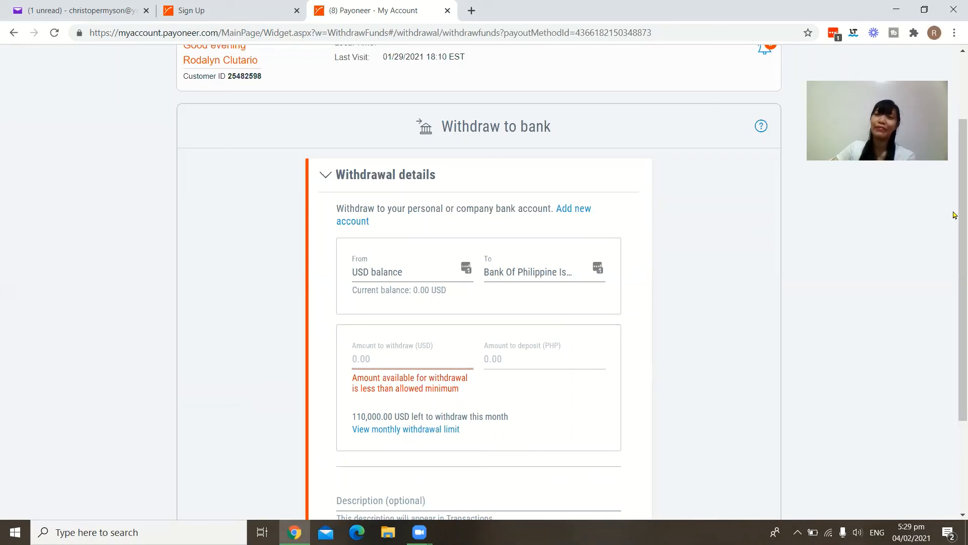
pyautogui.moveTo(961, 214); pyautogui.dragTo(960, 220)
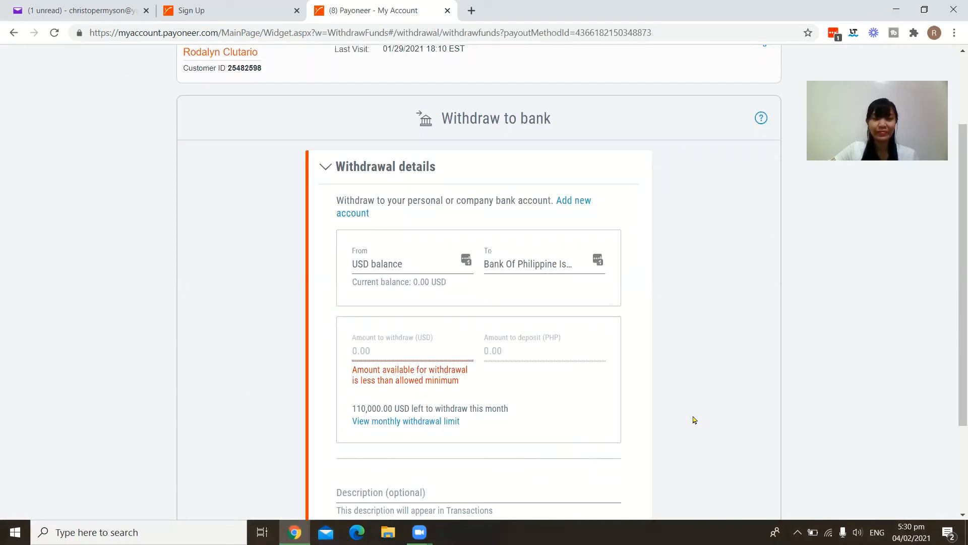
pyautogui.click(76, 6)
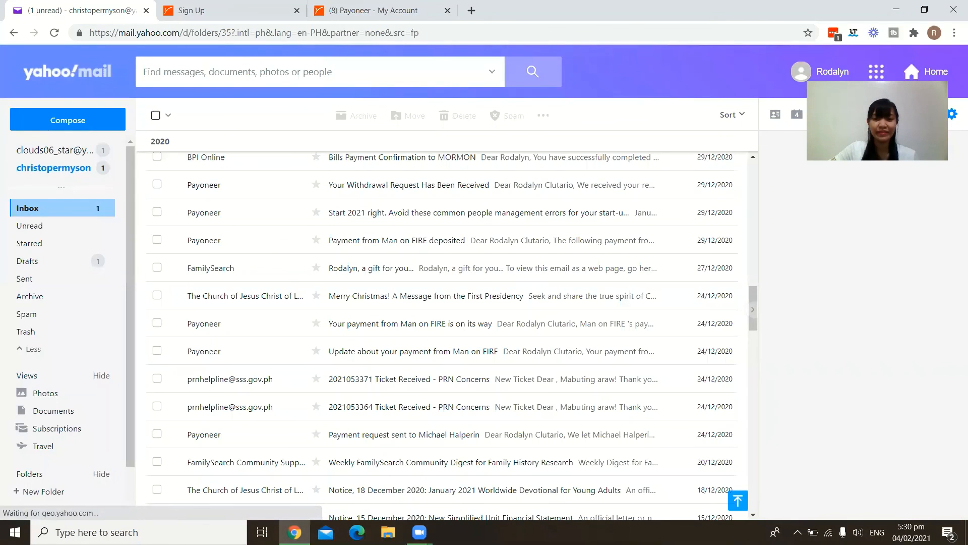